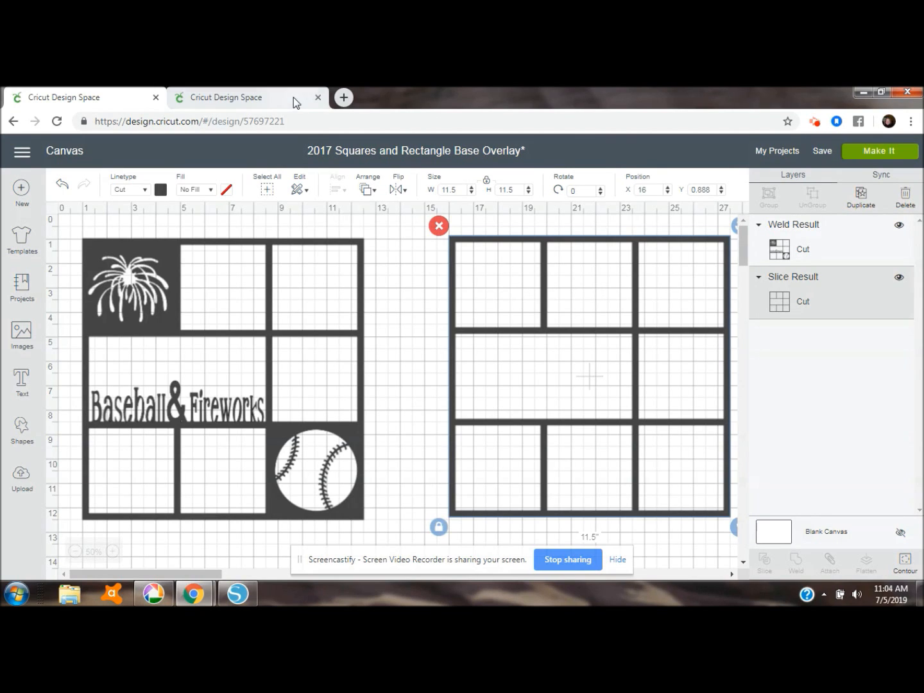
Copy the design number 57697221 from the current page address and open that same design in the second browser tab
drag(292, 122, 246, 124)
key(ctrl+c)
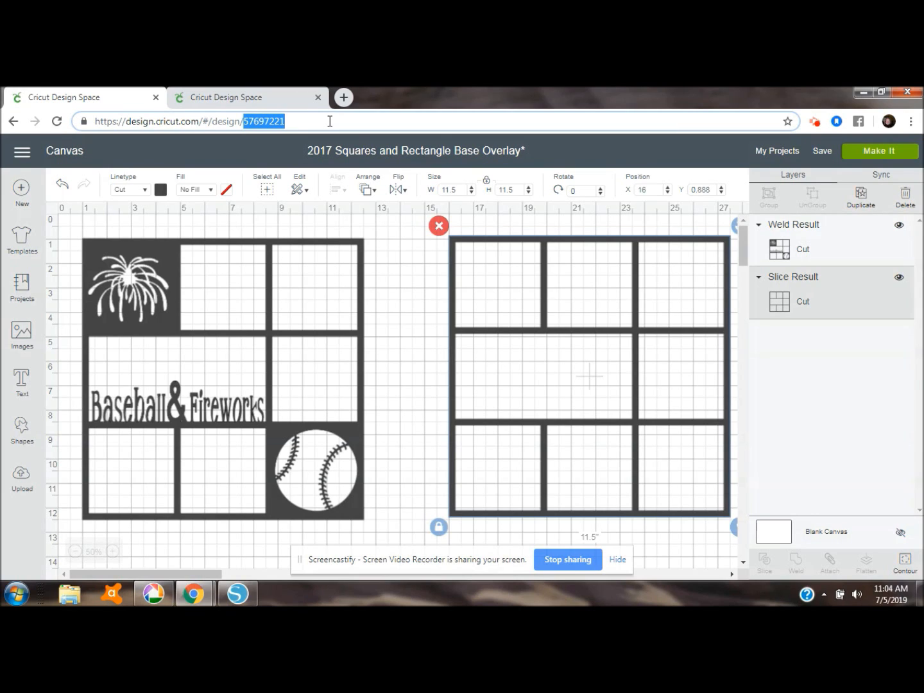
click(288, 101)
click(277, 121)
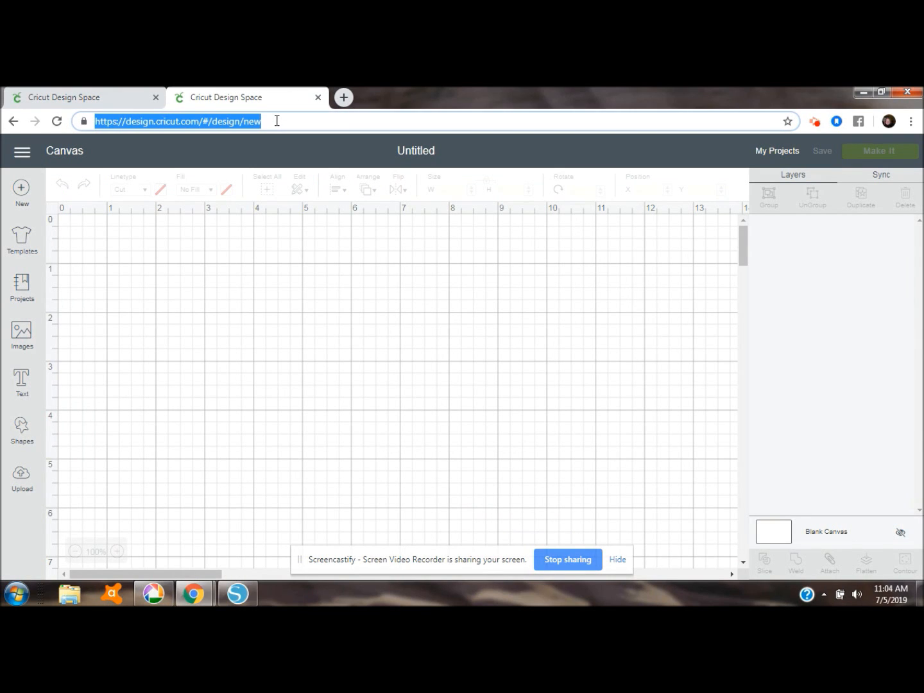
click(276, 121)
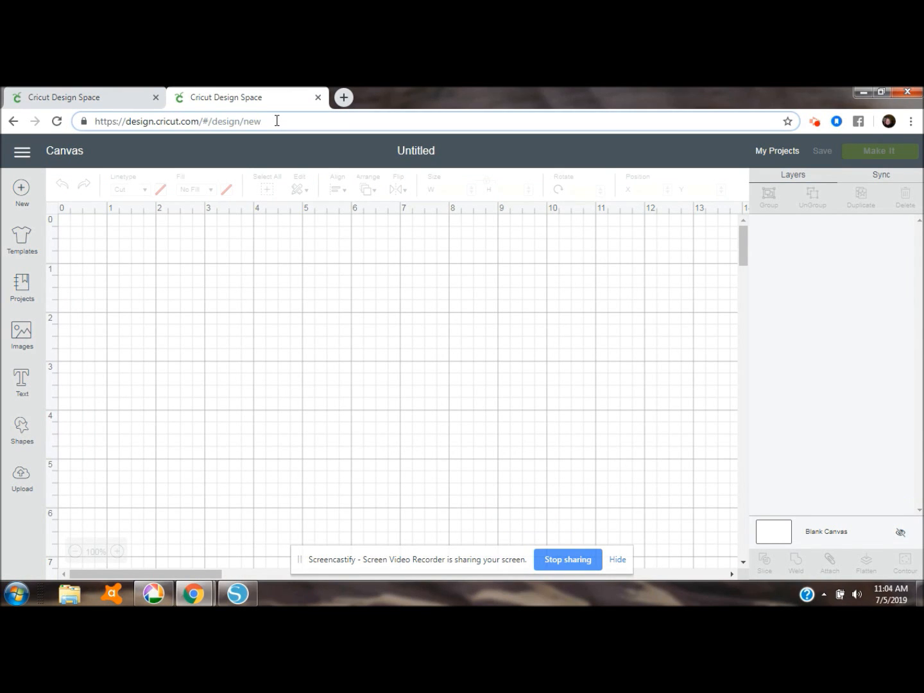
key(BackSpace)
key(BackSpace)
key(BackSpace)
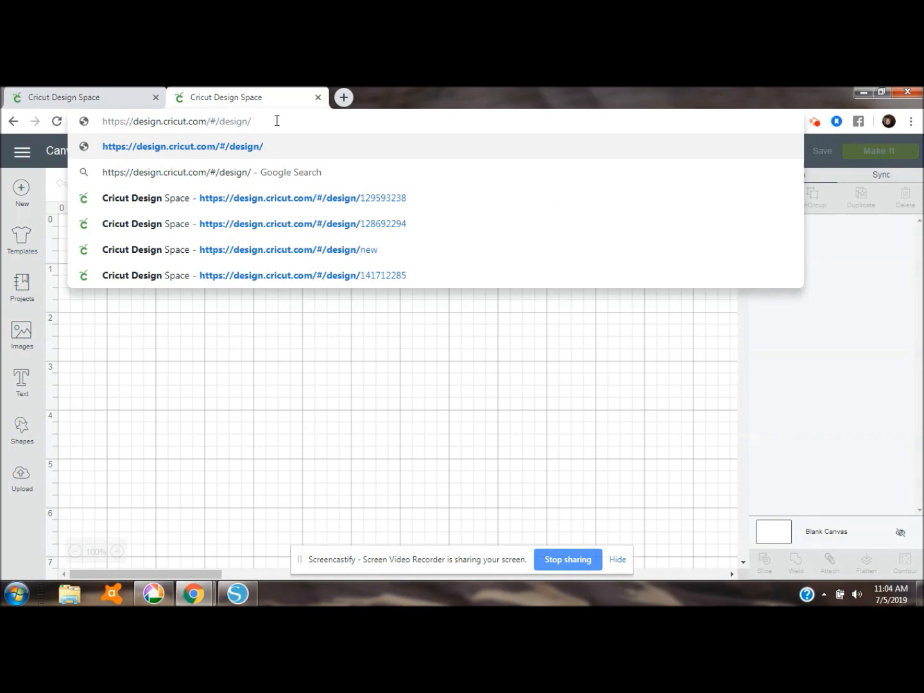
key(ctrl+v)
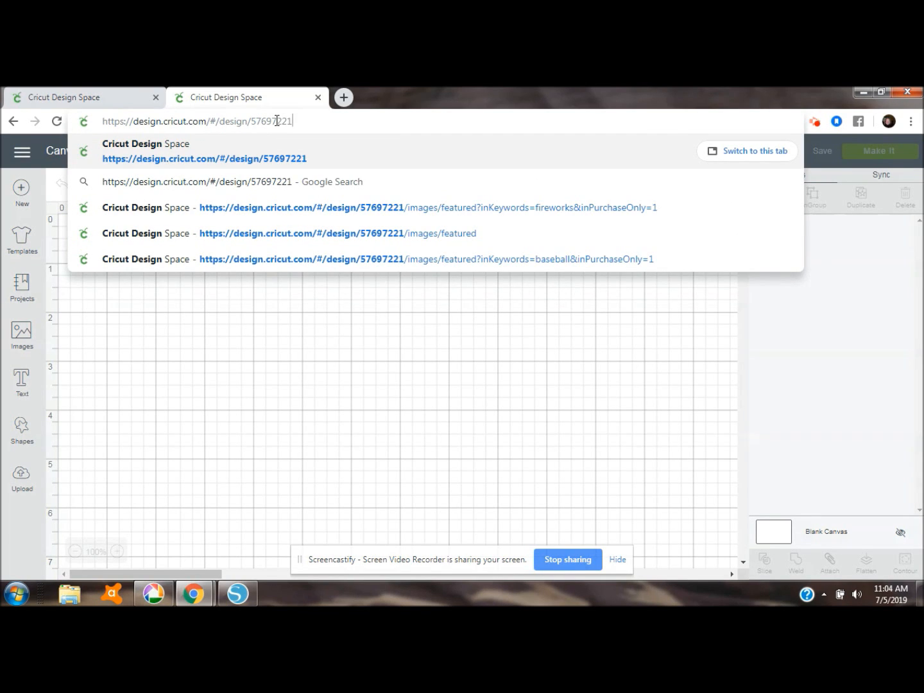
key(Return)
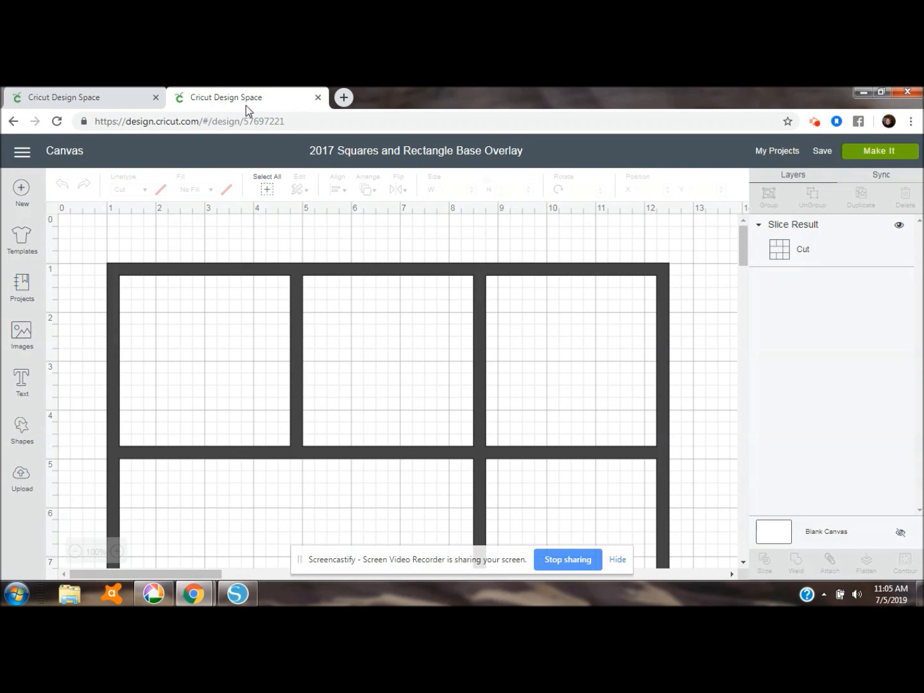
In the first browser tab, swap the two overlays, placing the blank one at about X 1.08, Y 1.06 and the decorated one at about X 17.14, Y 1.31
click(116, 102)
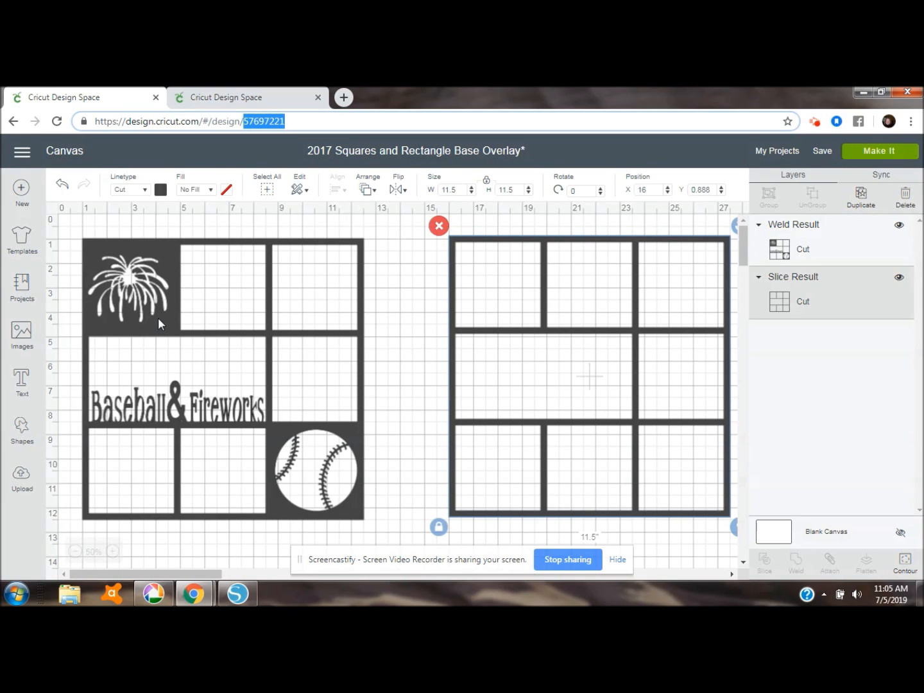
drag(158, 318, 738, 459)
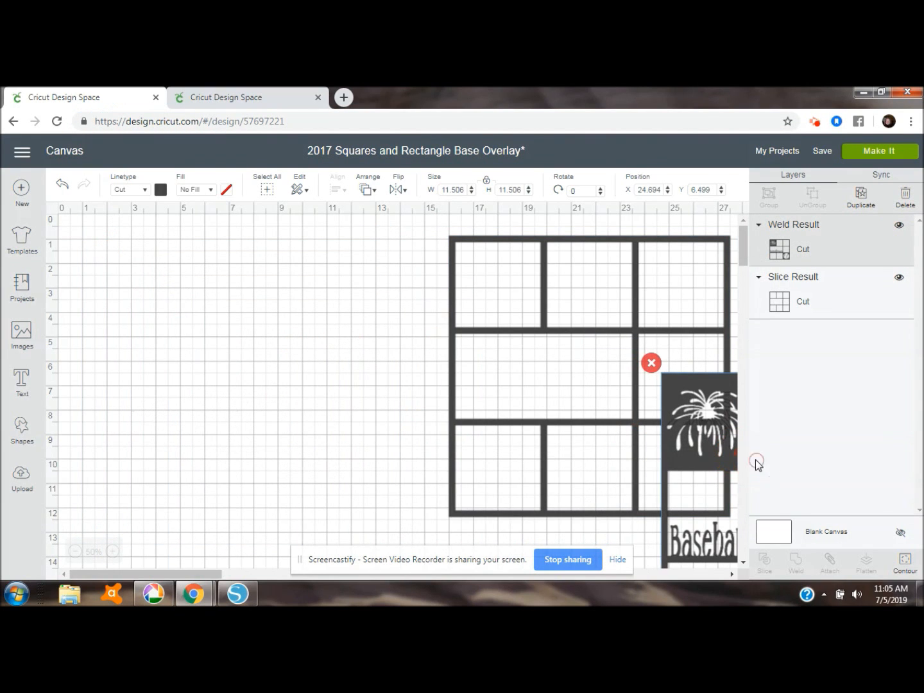
click(549, 331)
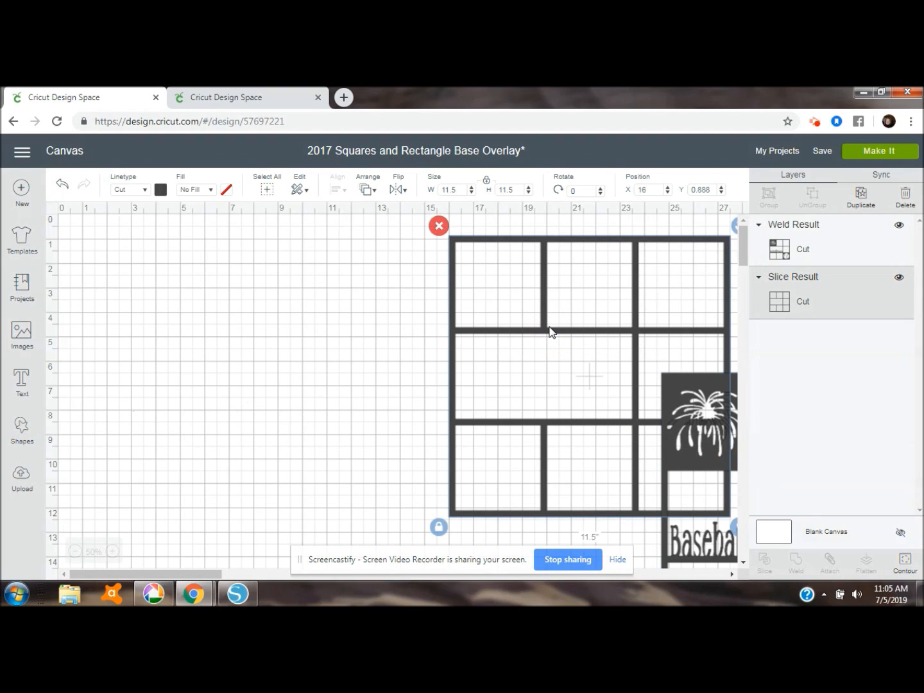
drag(549, 331, 181, 332)
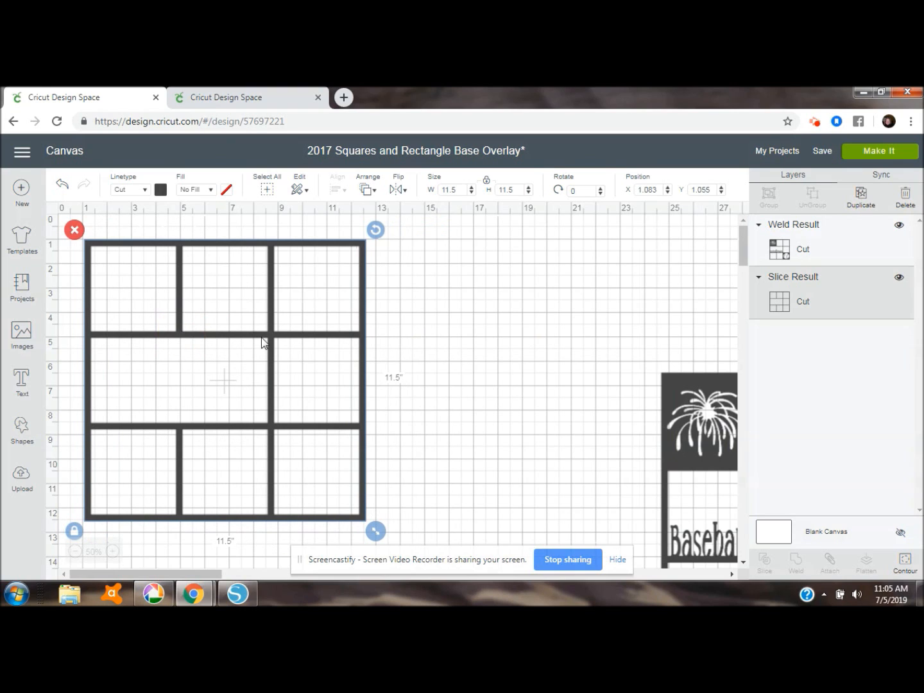
drag(702, 401, 514, 274)
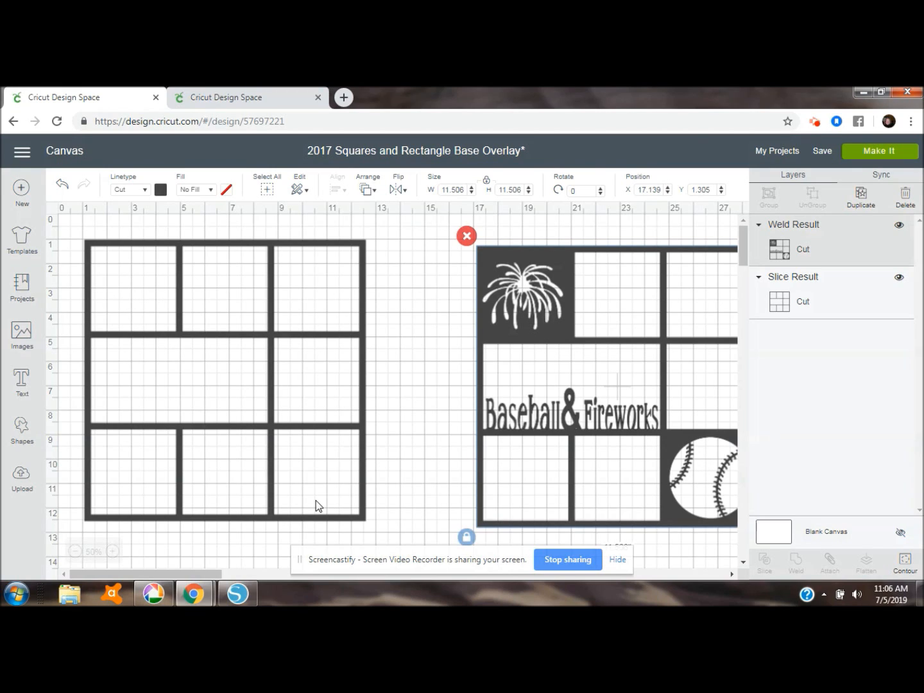
Add a square shape and enlarge it to about 3.64 inches to fill the blank overlay's upper-left opening
click(21, 426)
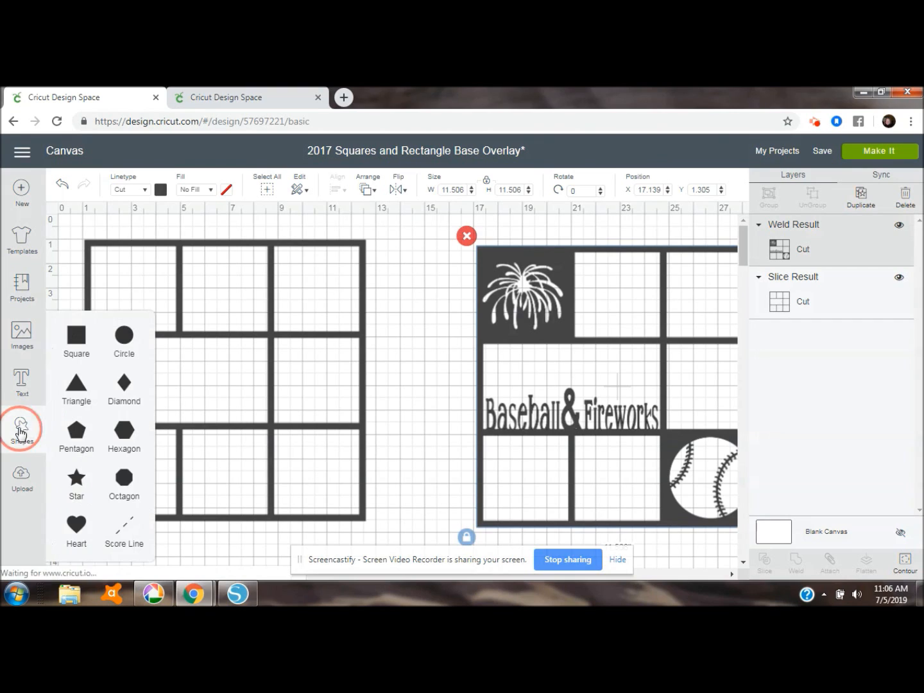
click(76, 333)
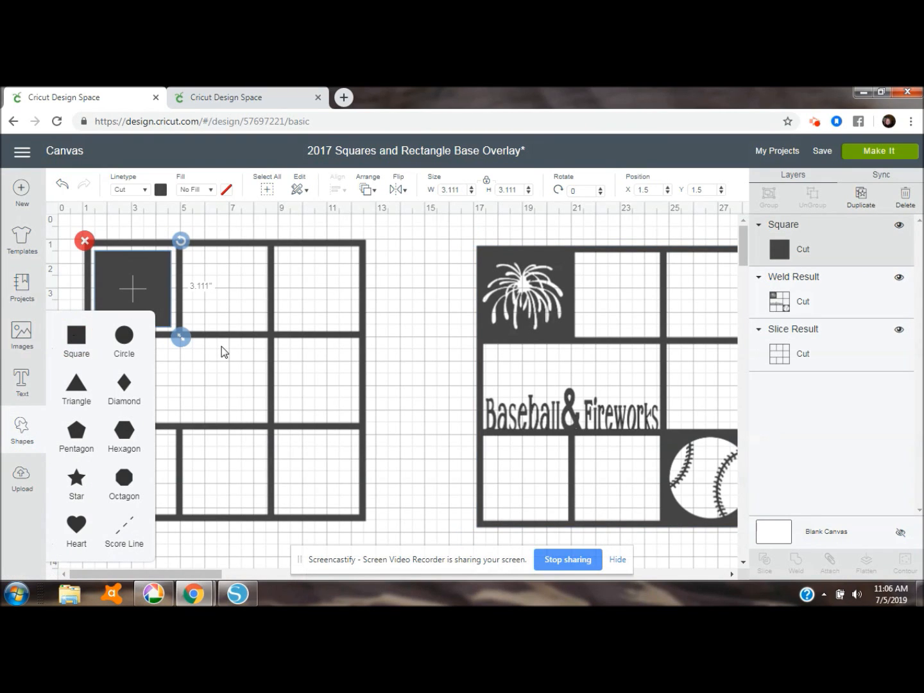
drag(140, 277, 136, 272)
drag(175, 330, 188, 342)
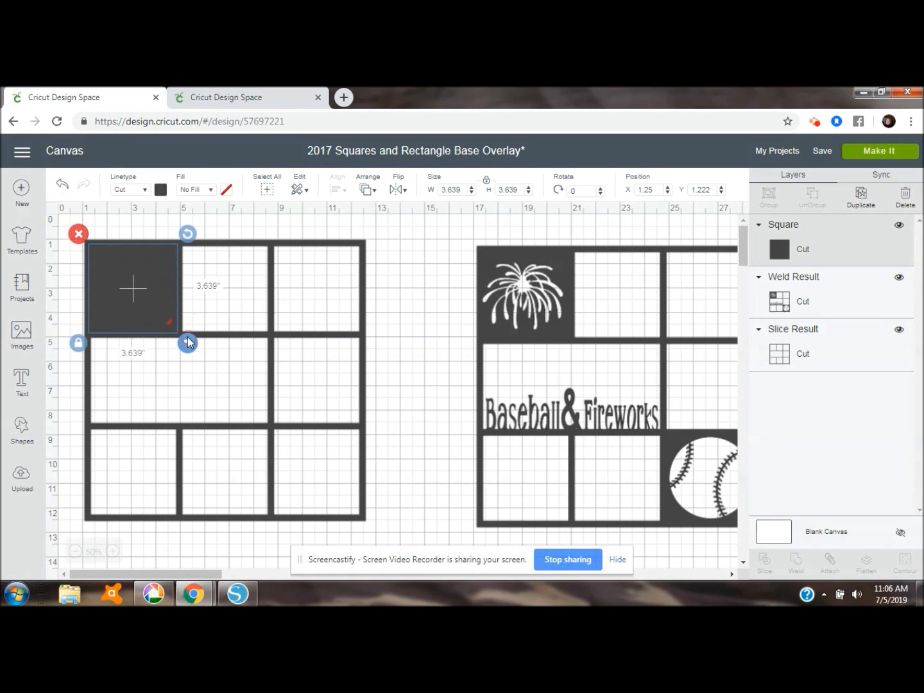
Duplicate the square over the lower-right opening and weld both squares to the blank overlay
click(860, 196)
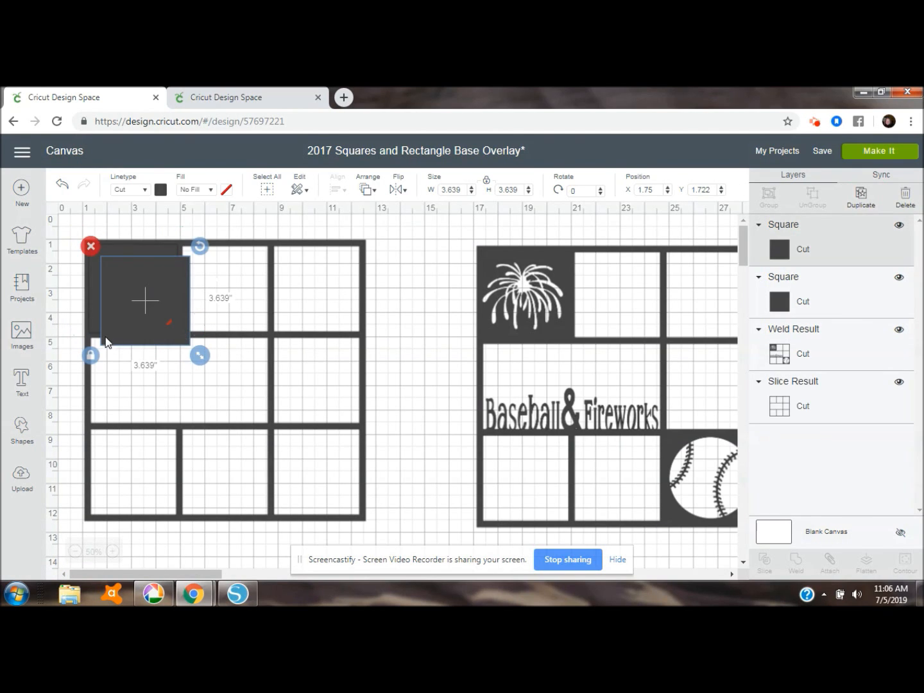
drag(131, 305, 304, 476)
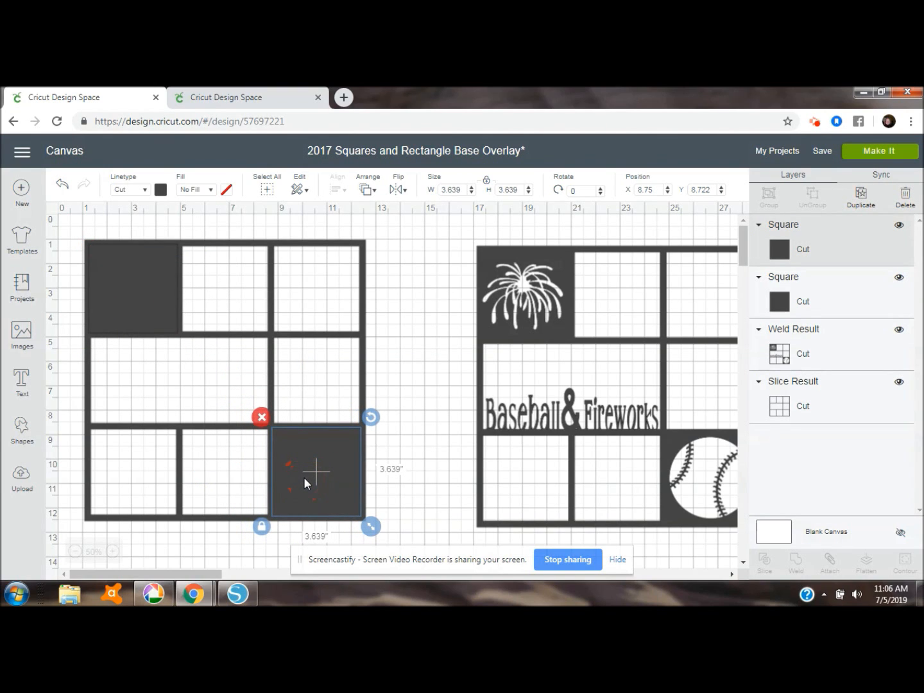
drag(77, 230, 381, 540)
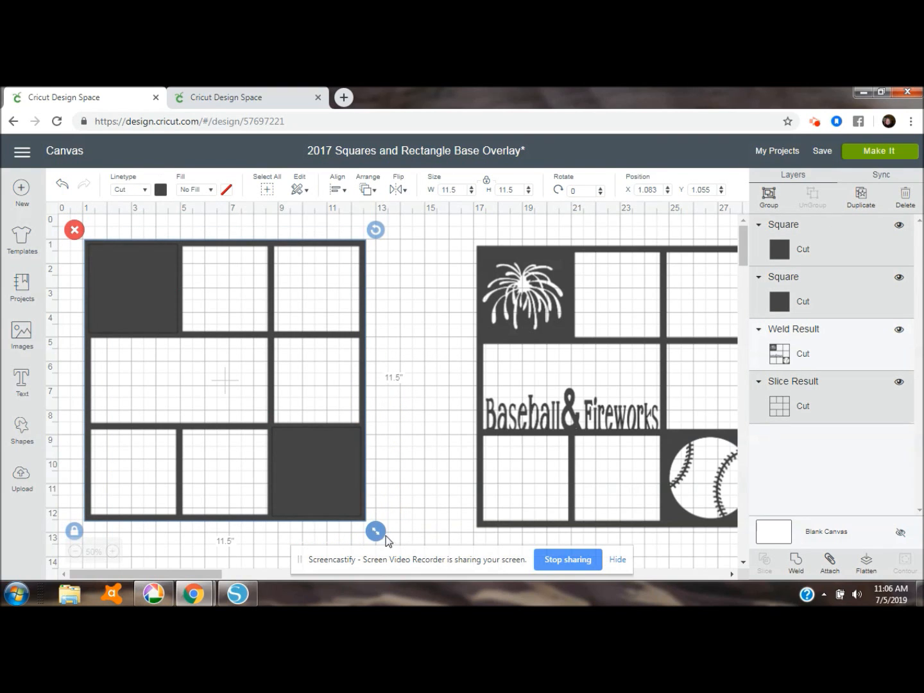
click(796, 560)
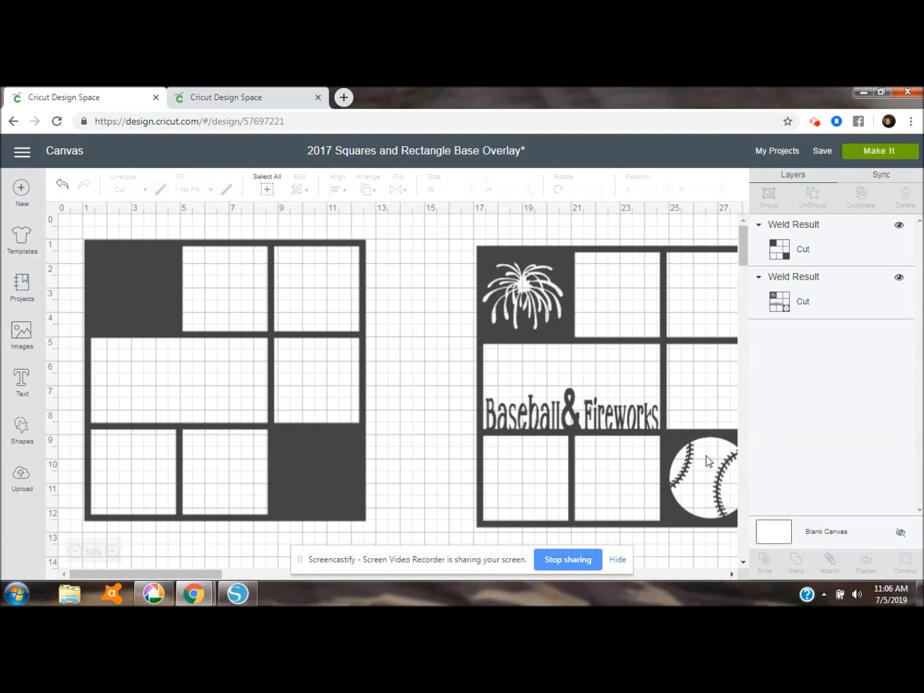
Choose the round baseball with red stitching from the purchased baseball images
click(20, 335)
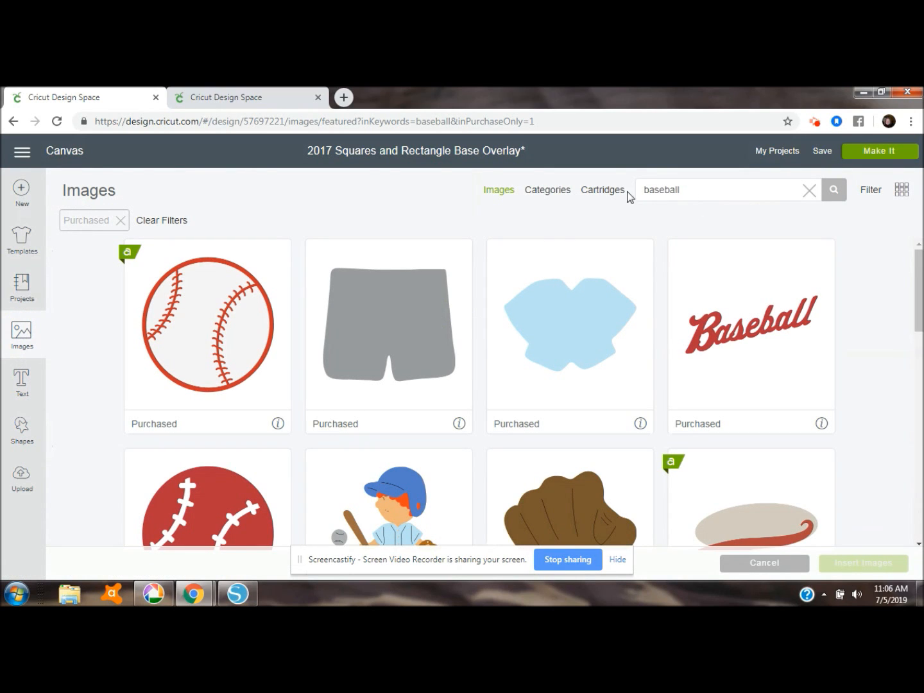
click(872, 194)
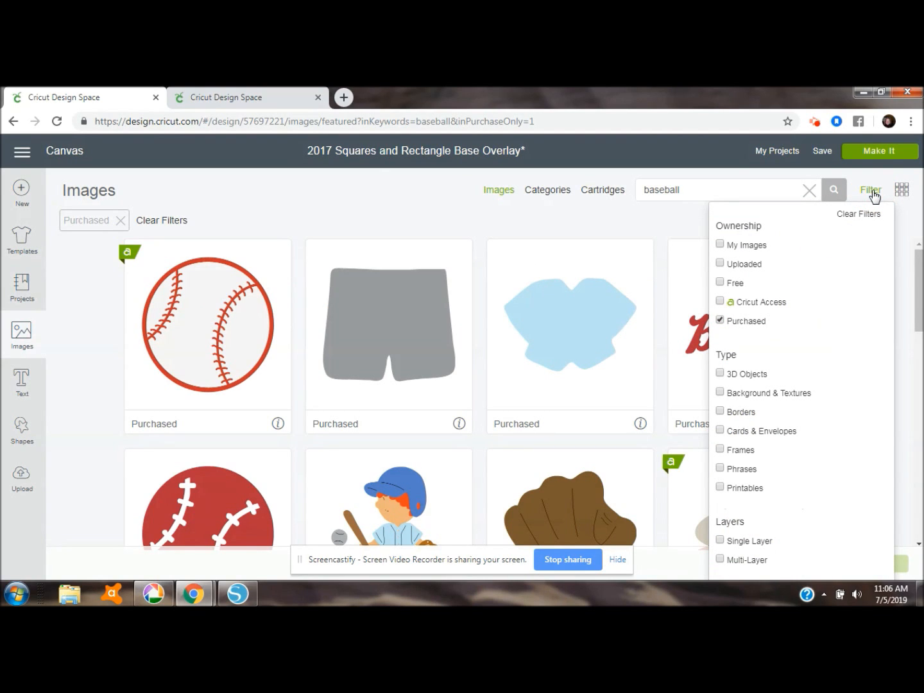
click(872, 192)
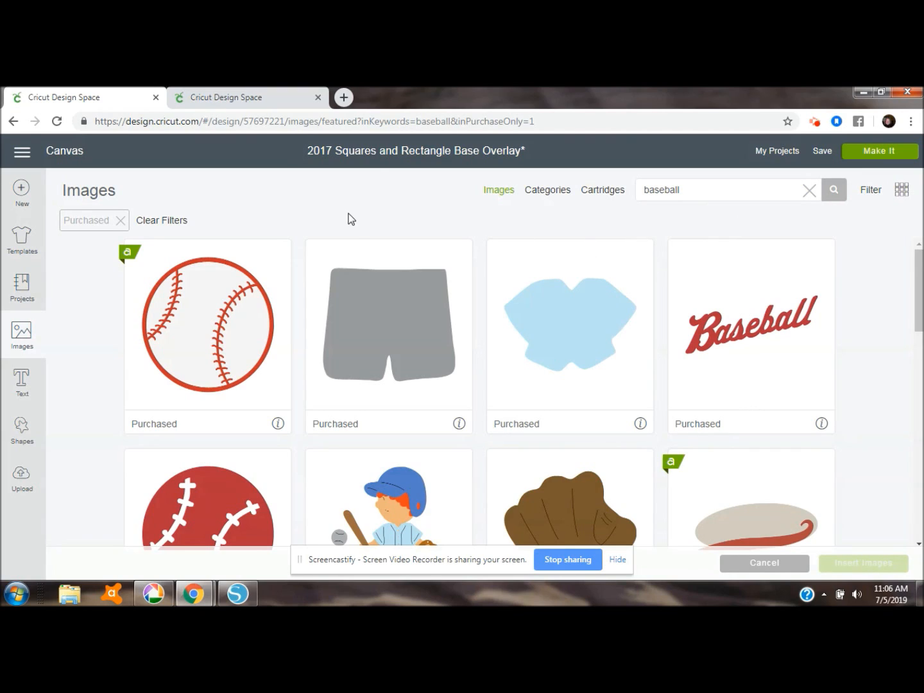
click(199, 315)
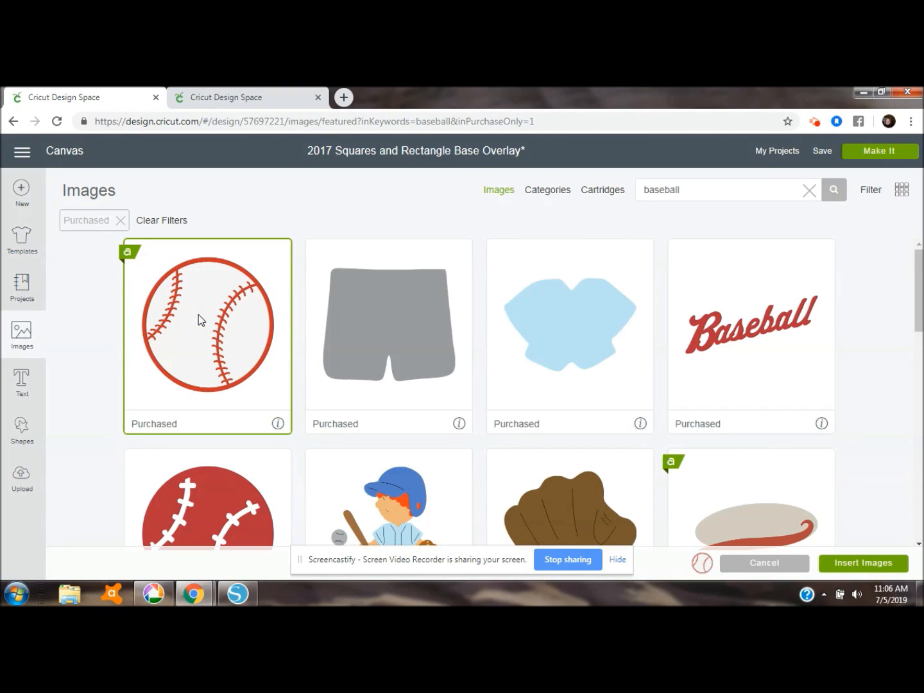
Search the purchased images for fireworks, choose the blue firework burst, and insert it together with the baseball
click(681, 190)
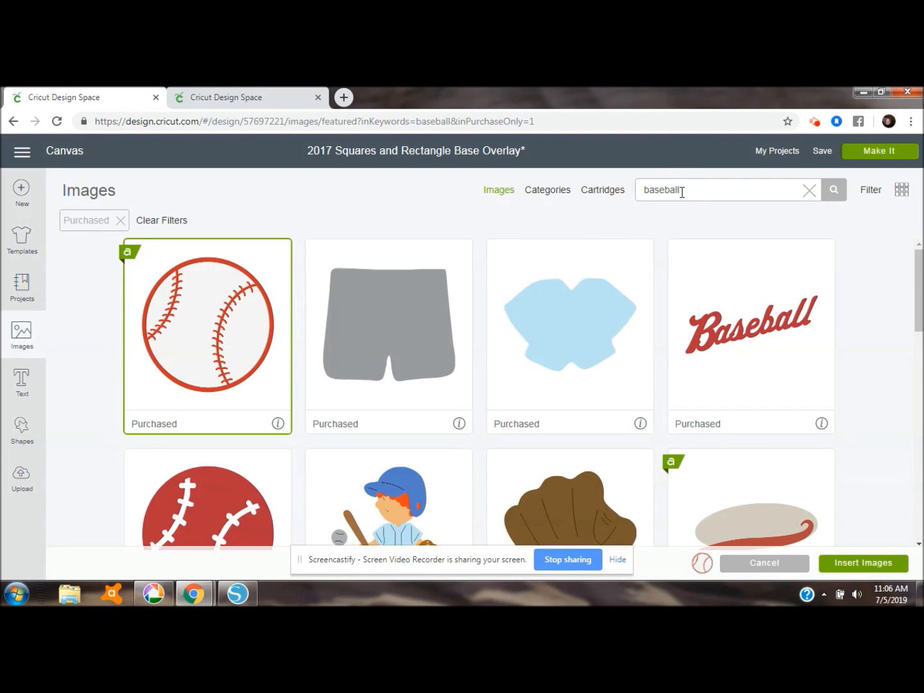
key(BackSpace)
key(BackSpace)
key(BackSpace)
key(BackSpace)
key(BackSpace)
key(BackSpace)
key(BackSpace)
key(BackSpace)
text(flreworks)
key(Return)
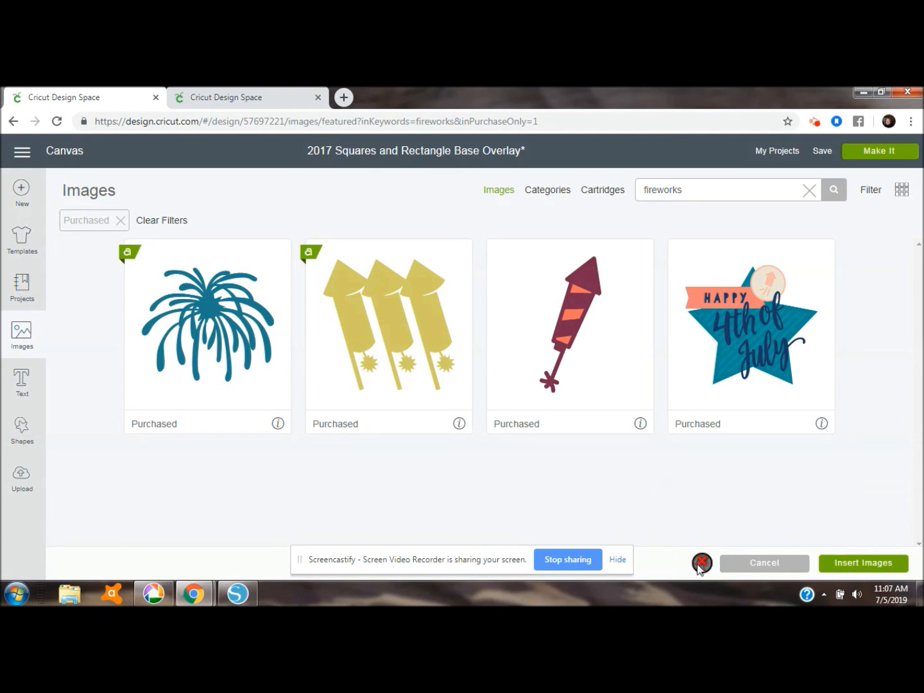
click(229, 353)
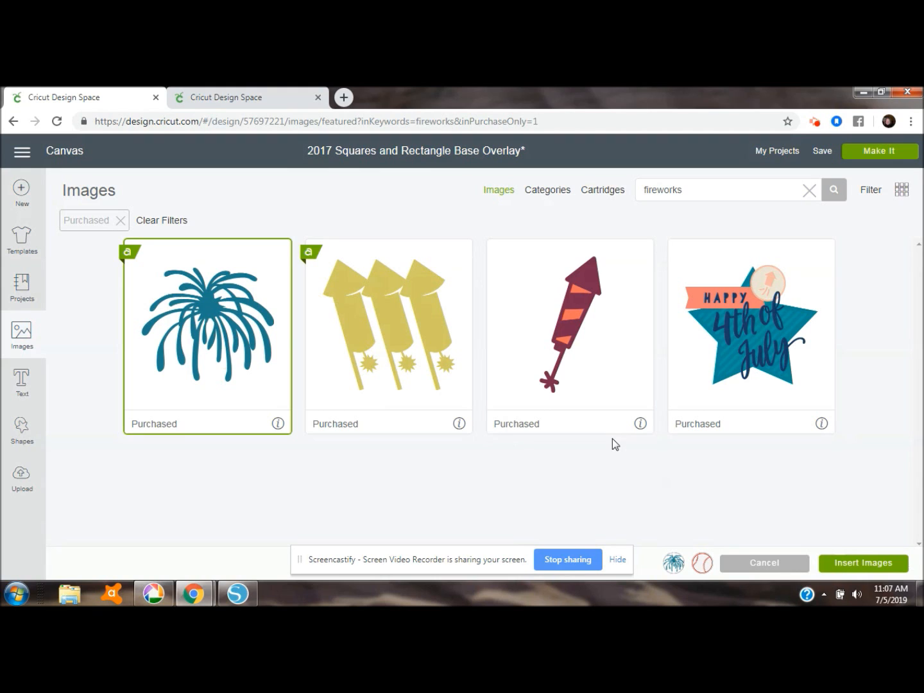
click(868, 562)
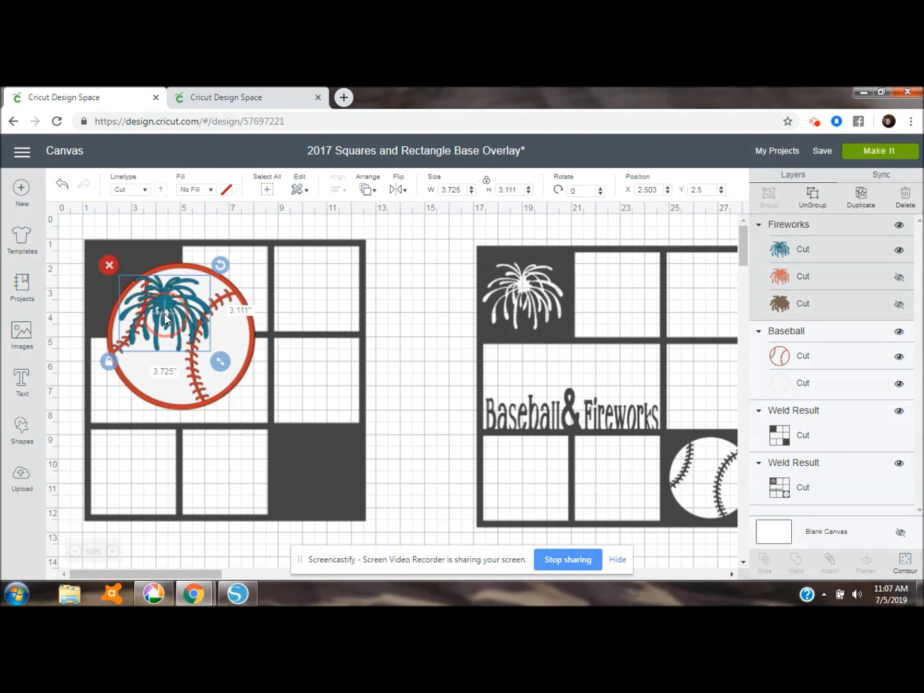
Move the fireworks onto the filled upper-left square and the baseball to the overlay's lower-right corner, at about X 9.97, Y 8.11
drag(170, 320, 142, 299)
click(246, 355)
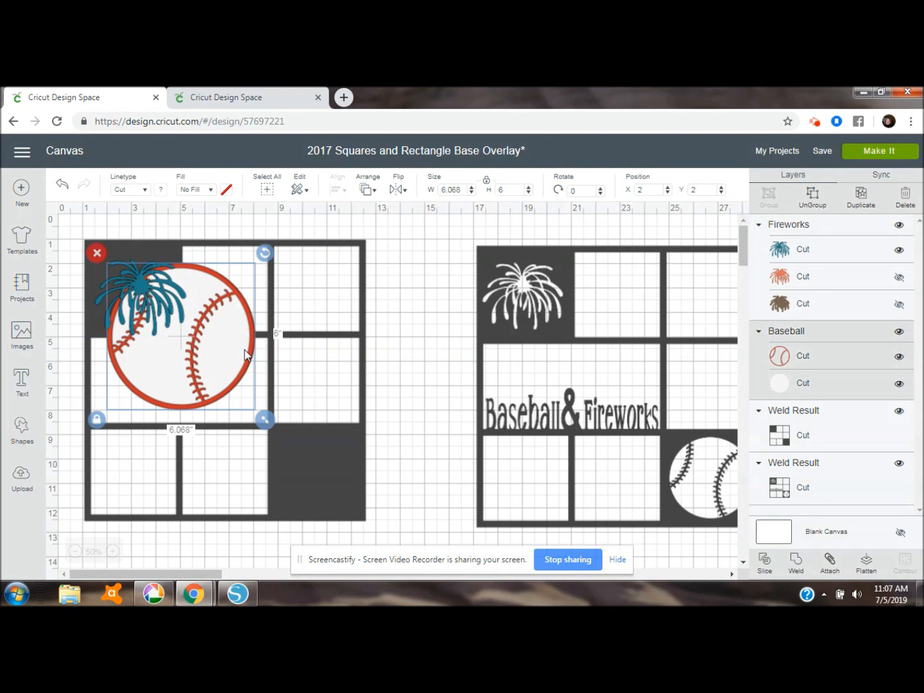
drag(241, 340, 433, 488)
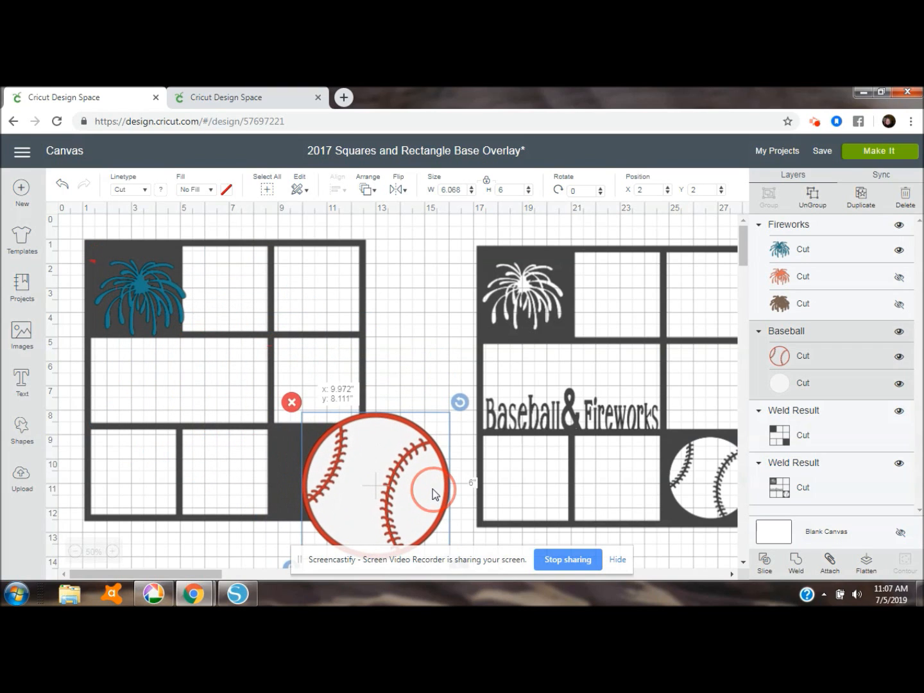
Shrink the fireworks to about 3.14 by 2.62 inches and center it within the filled upper-left square
click(150, 290)
click(150, 289)
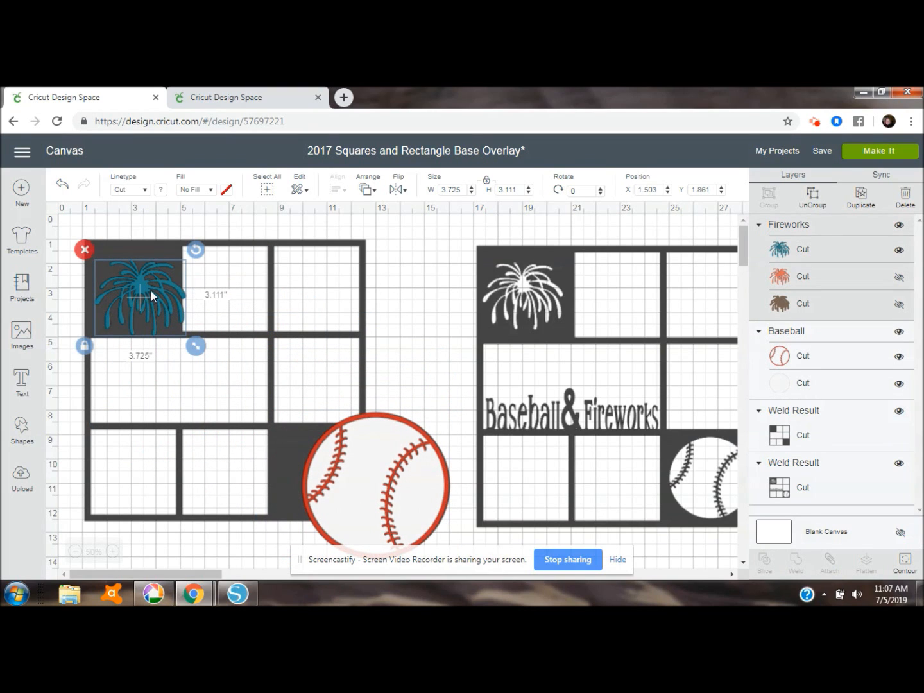
drag(150, 289, 138, 280)
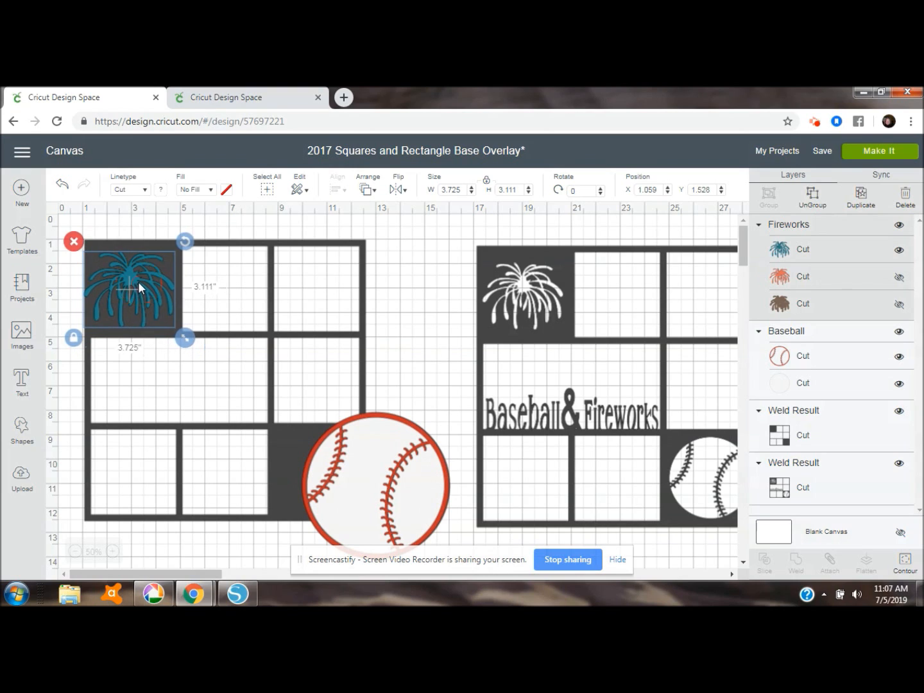
drag(188, 338, 170, 326)
click(117, 280)
drag(116, 280, 125, 283)
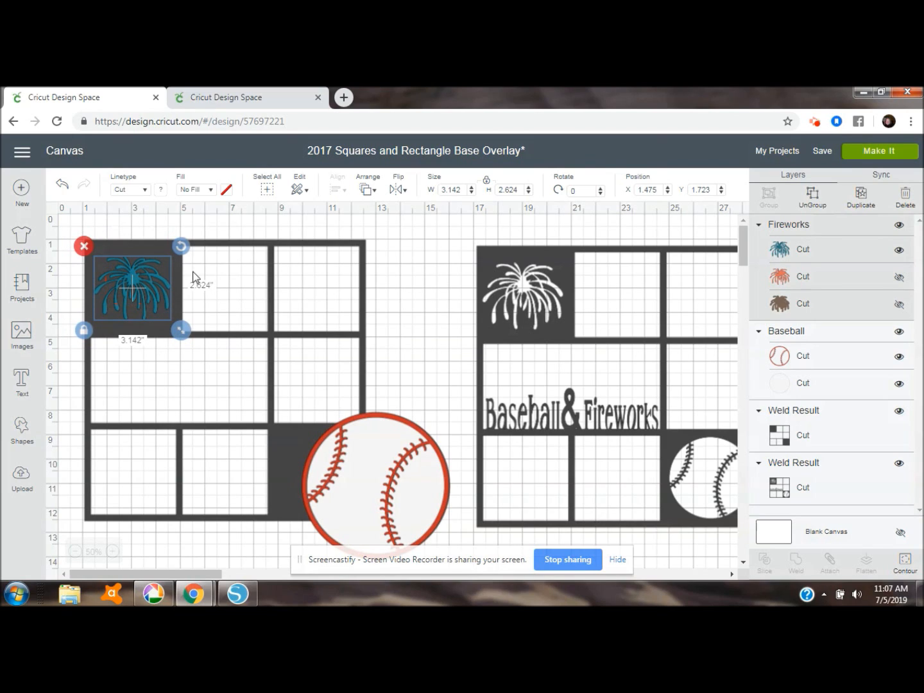
Slice the fireworks out of the welded overlay and delete the blue fireworks piece
click(277, 247)
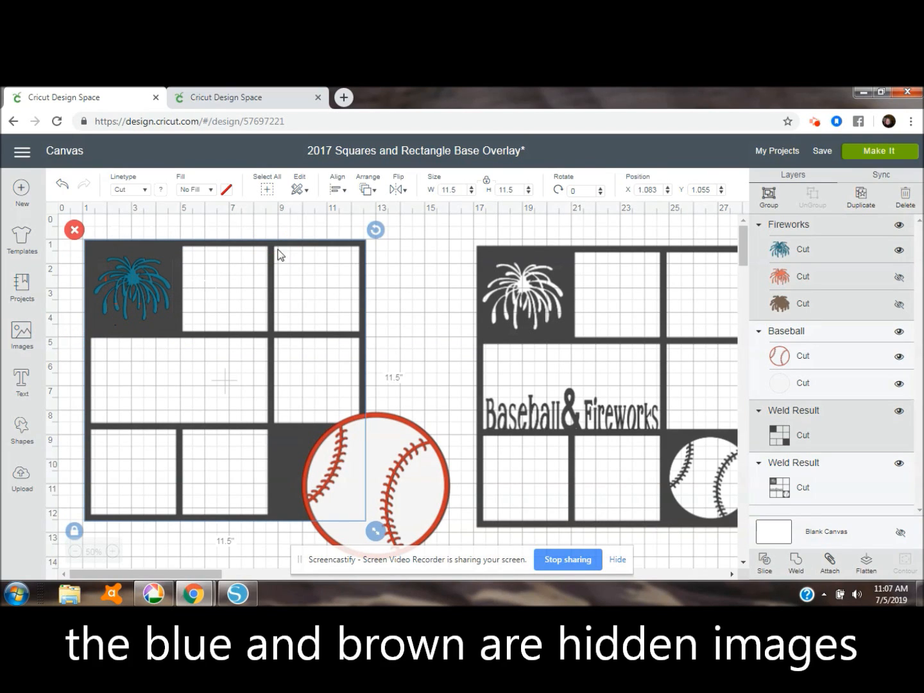
click(765, 561)
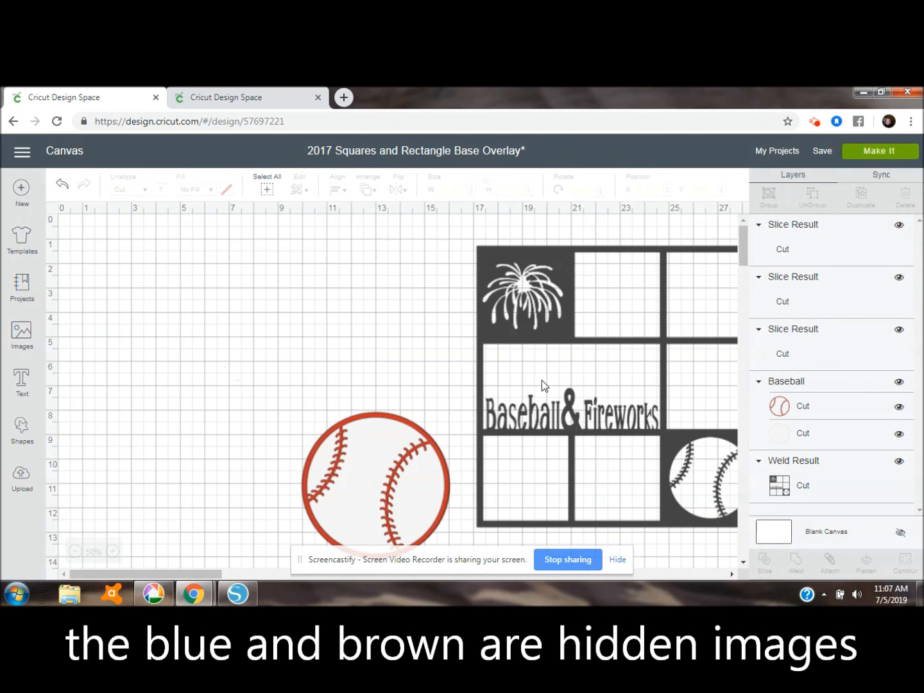
click(141, 274)
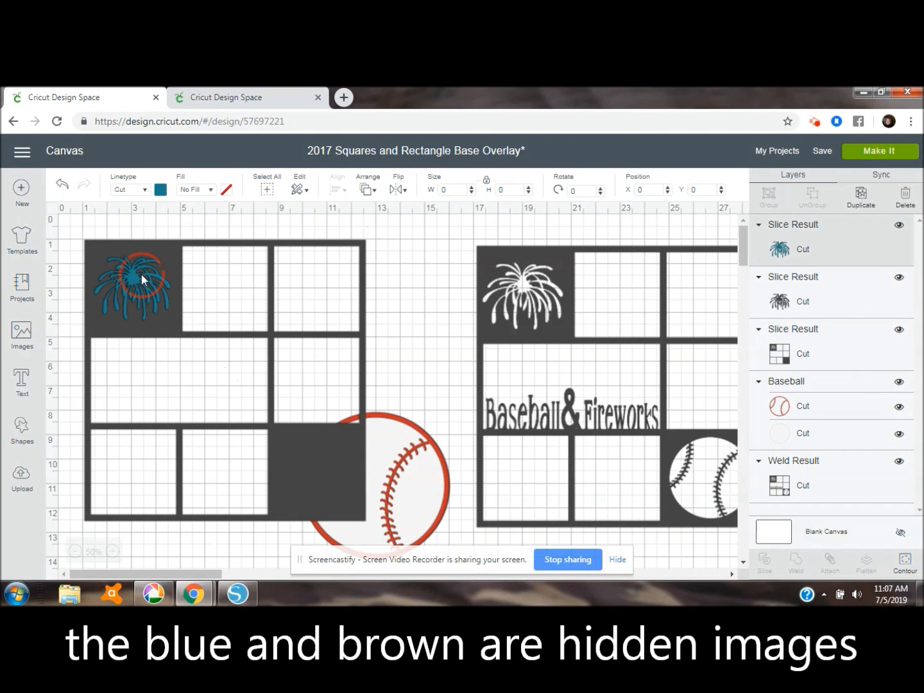
click(82, 250)
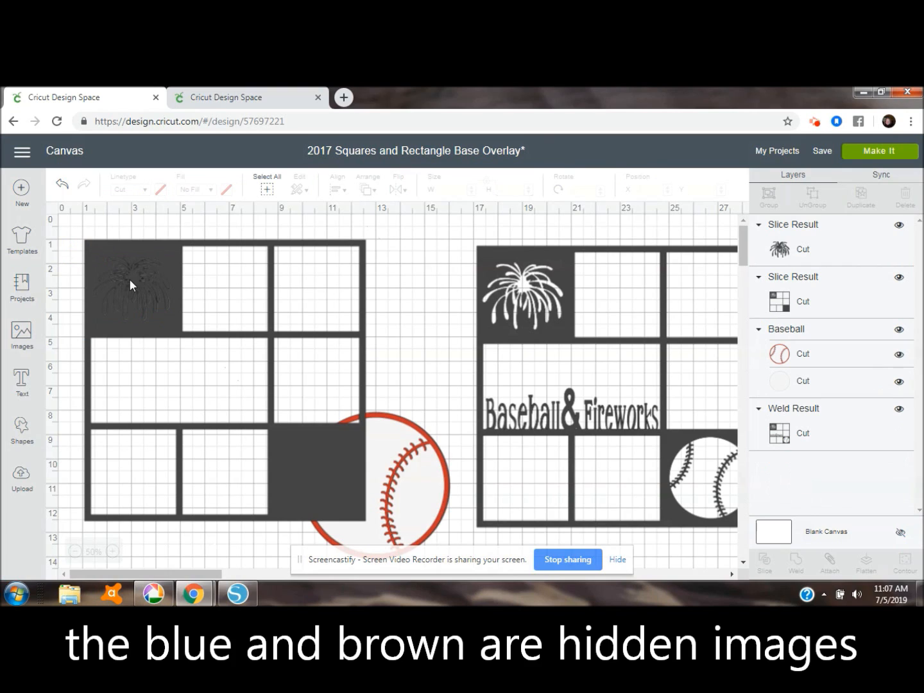
Delete the dark fireworks piece left over from the slice and send the left overlay behind the baseball
click(130, 279)
click(84, 247)
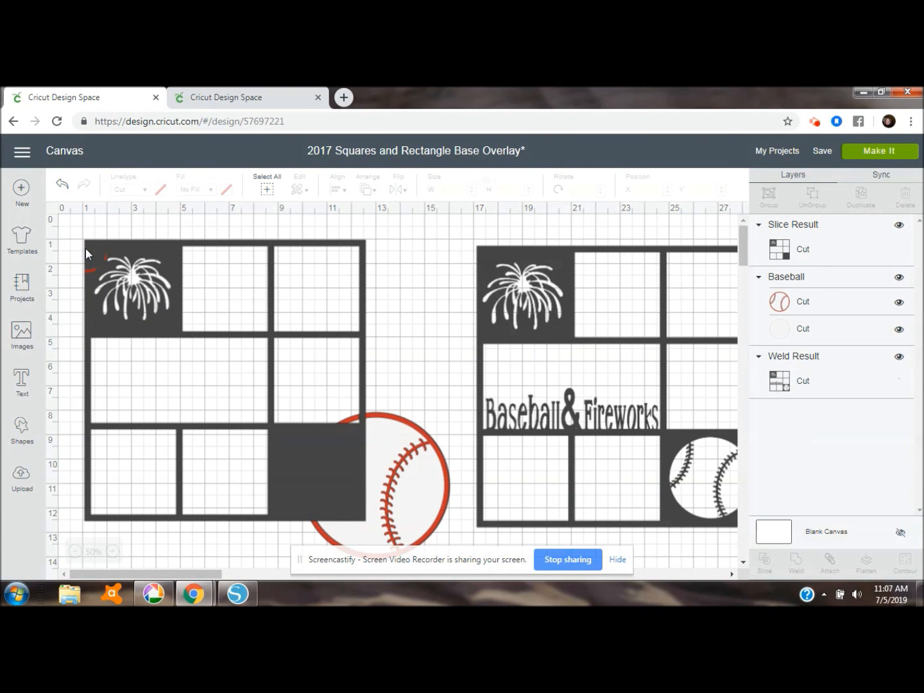
click(333, 438)
click(365, 190)
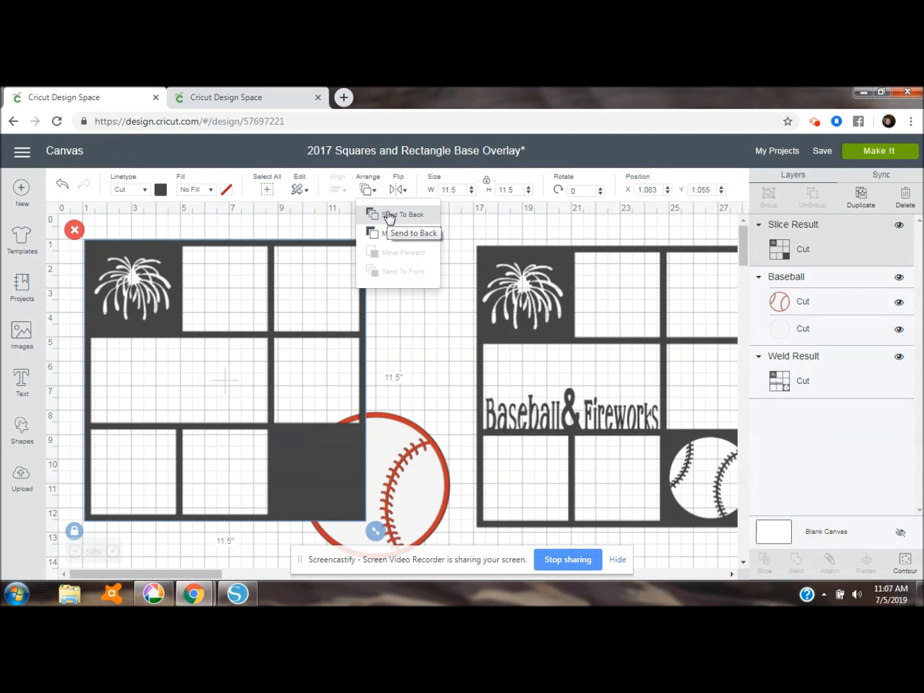
click(389, 216)
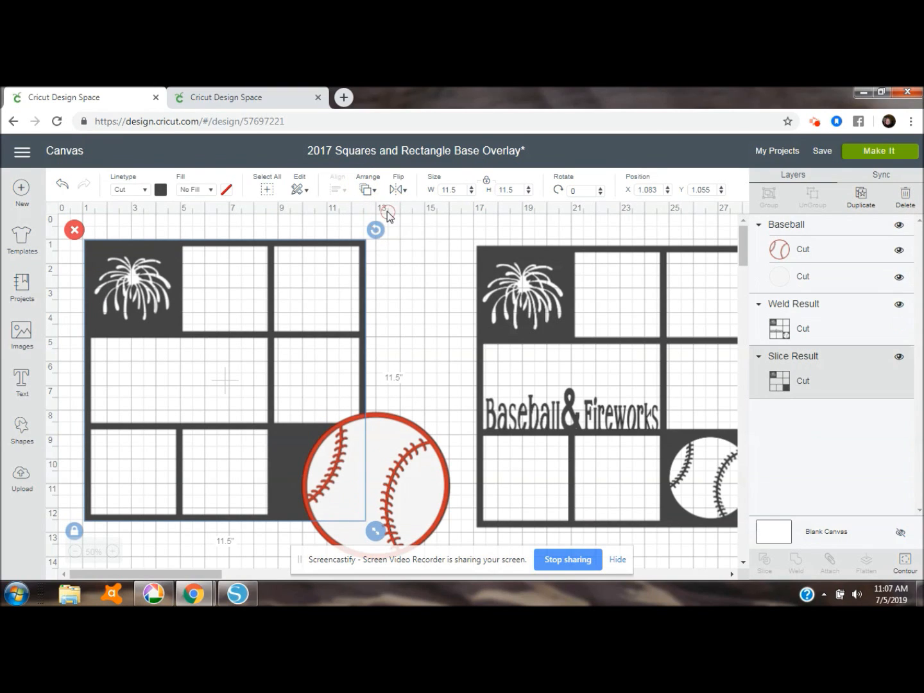
Shrink the baseball to about 3.29 by 3.25 inches and center it within the overlay's filled lower-right square
click(397, 422)
drag(398, 422, 350, 374)
drag(411, 522, 356, 465)
drag(297, 411, 315, 473)
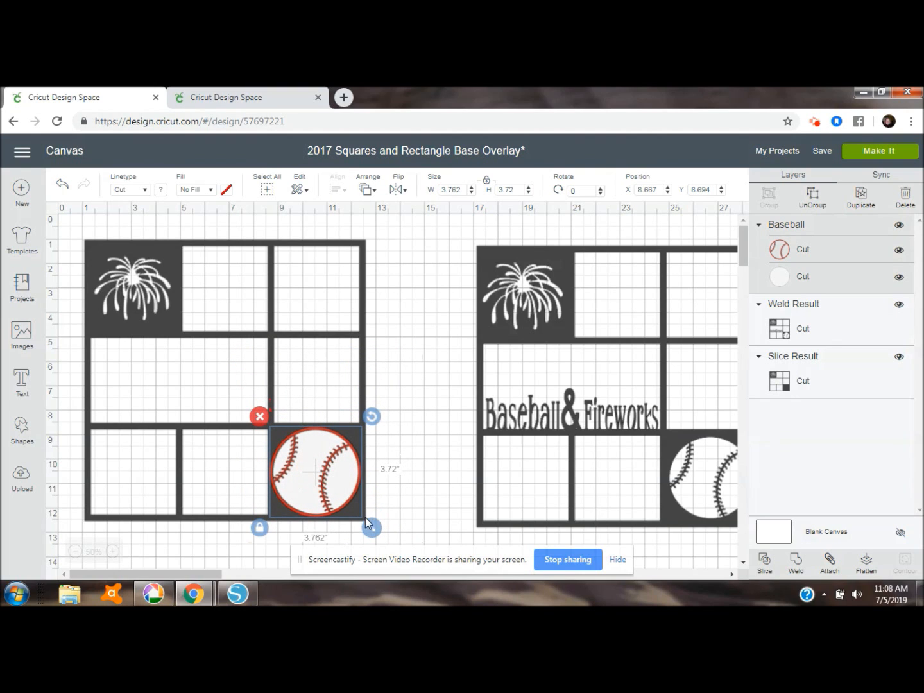
drag(371, 527, 361, 516)
drag(312, 475, 314, 474)
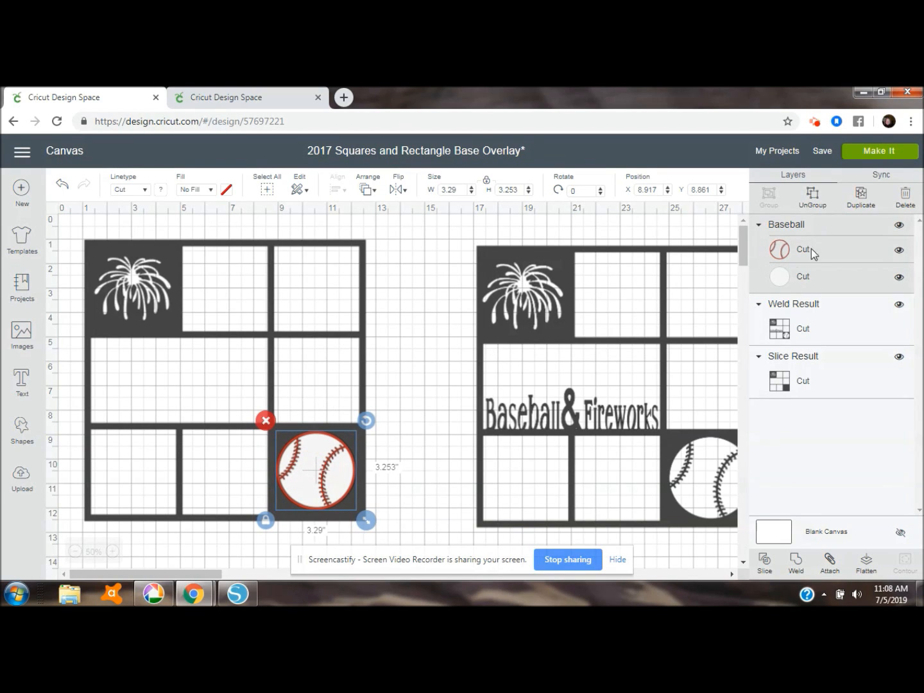
Ungroup the baseball and slice its white circle out of the left overlay
click(811, 192)
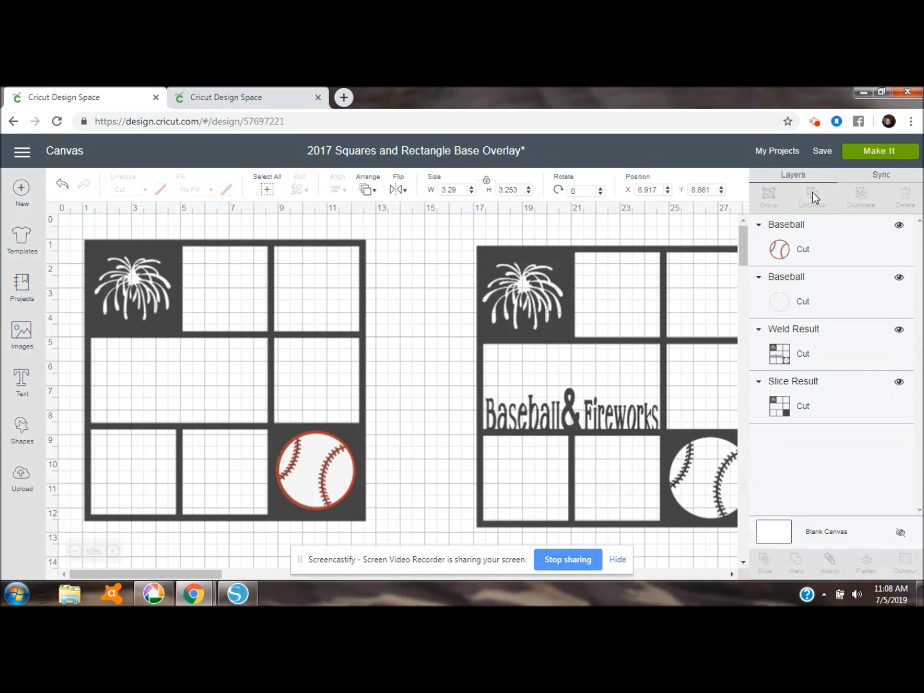
click(846, 305)
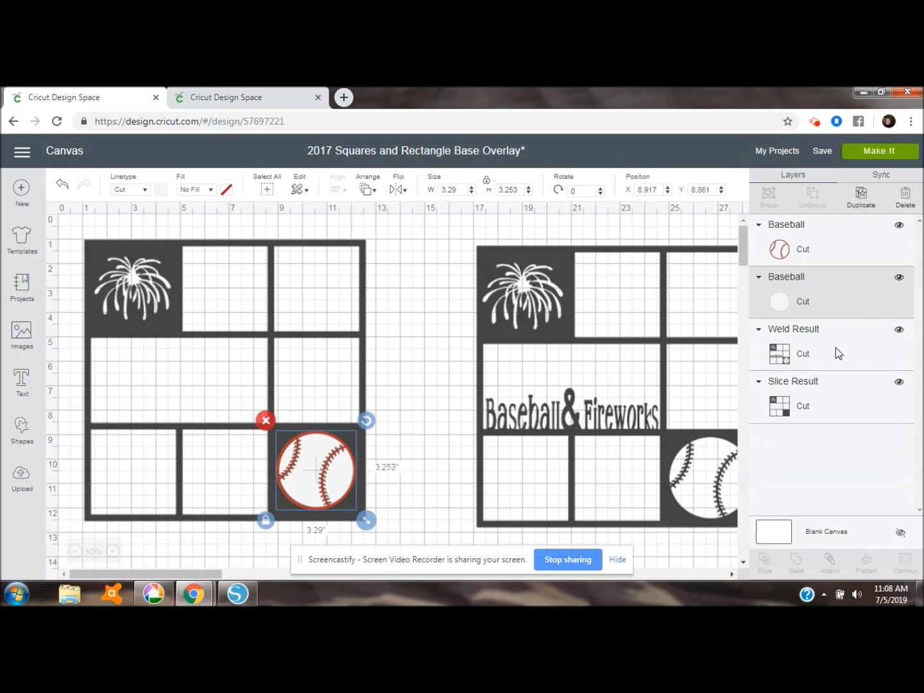
shift+click(834, 396)
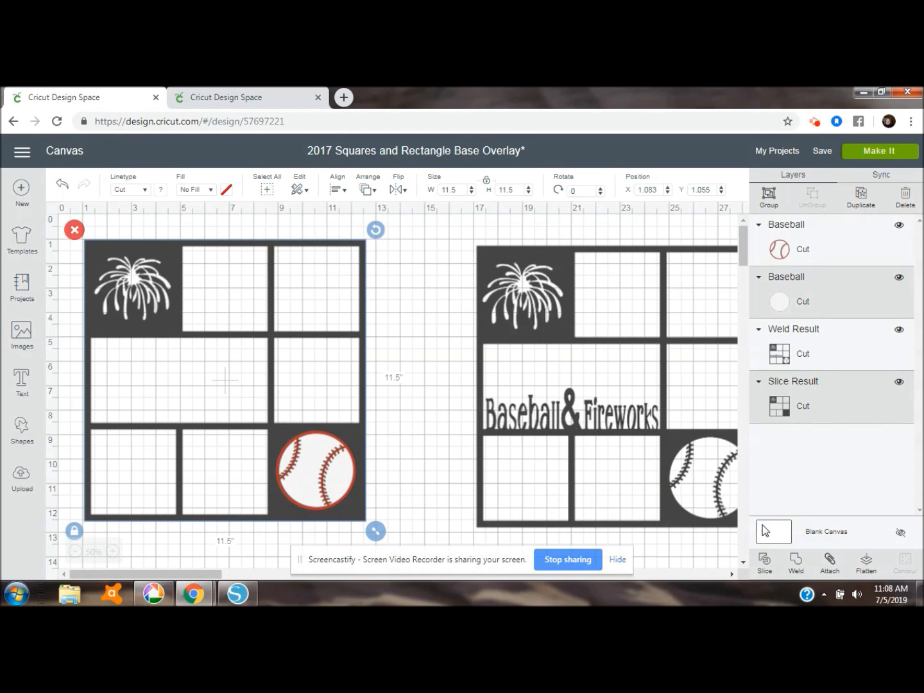
click(765, 561)
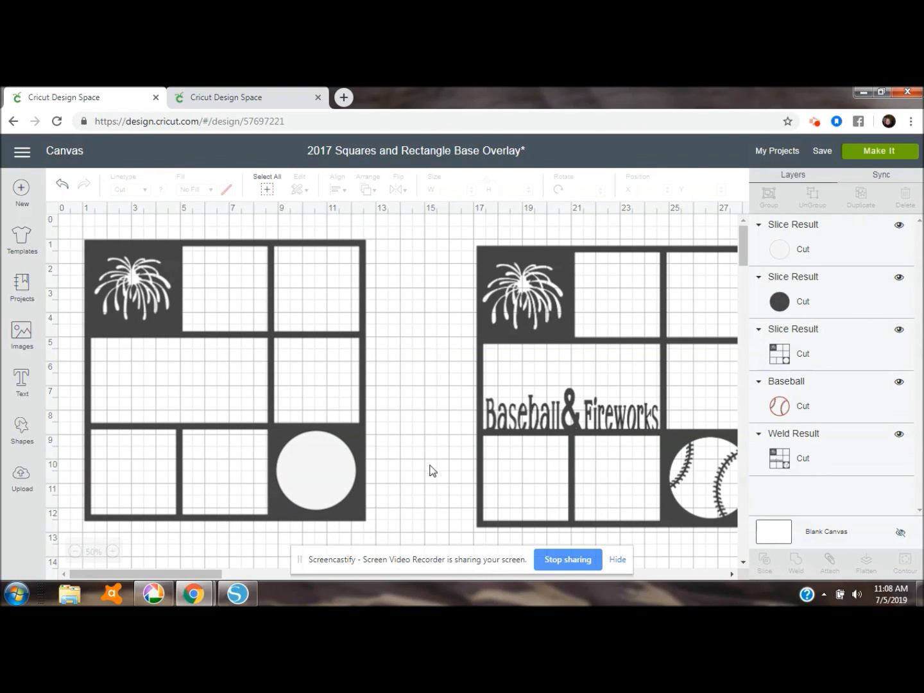
Delete the white and dark circle pieces left over from the baseball slice
click(337, 470)
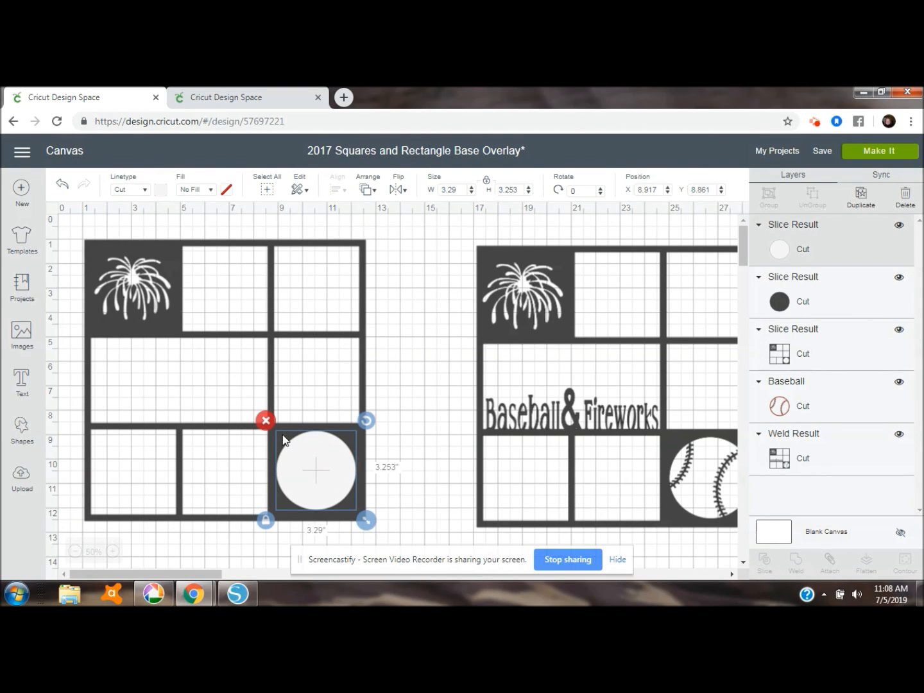
click(269, 425)
click(321, 470)
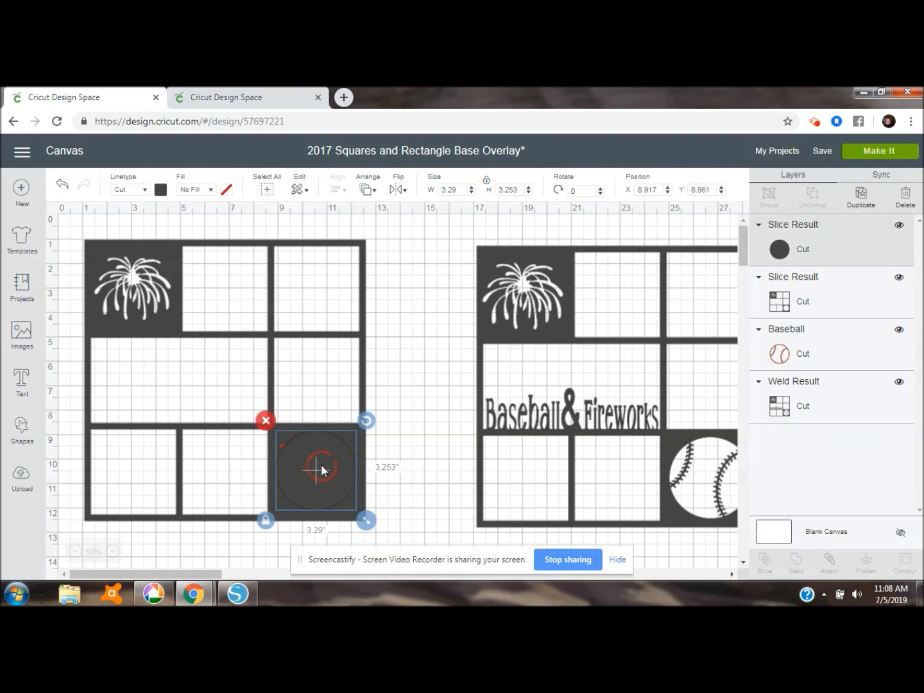
click(267, 422)
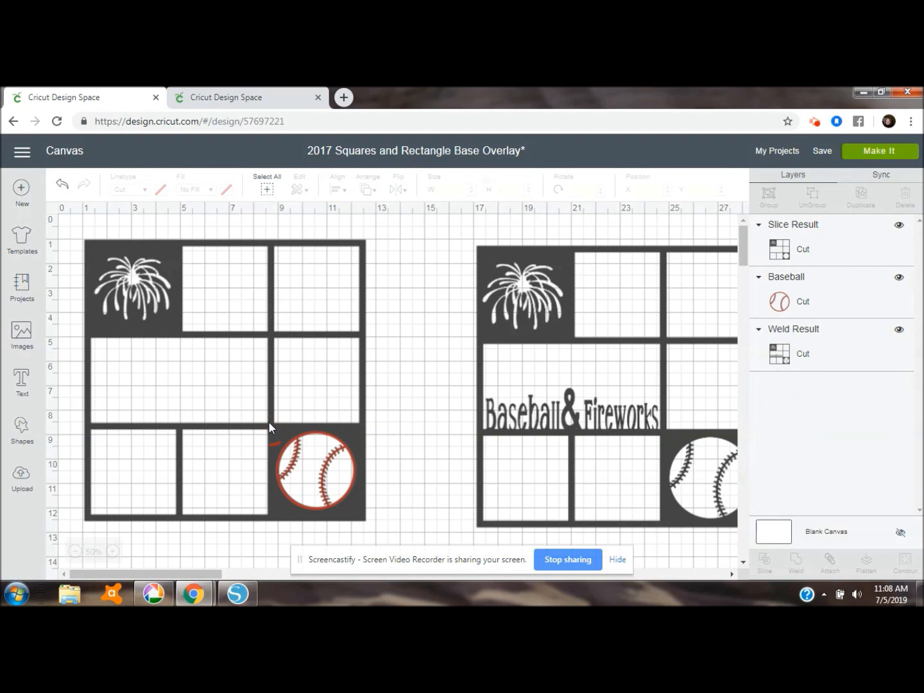
Send the sliced left overlay to the back, behind the red baseball stitching
click(347, 434)
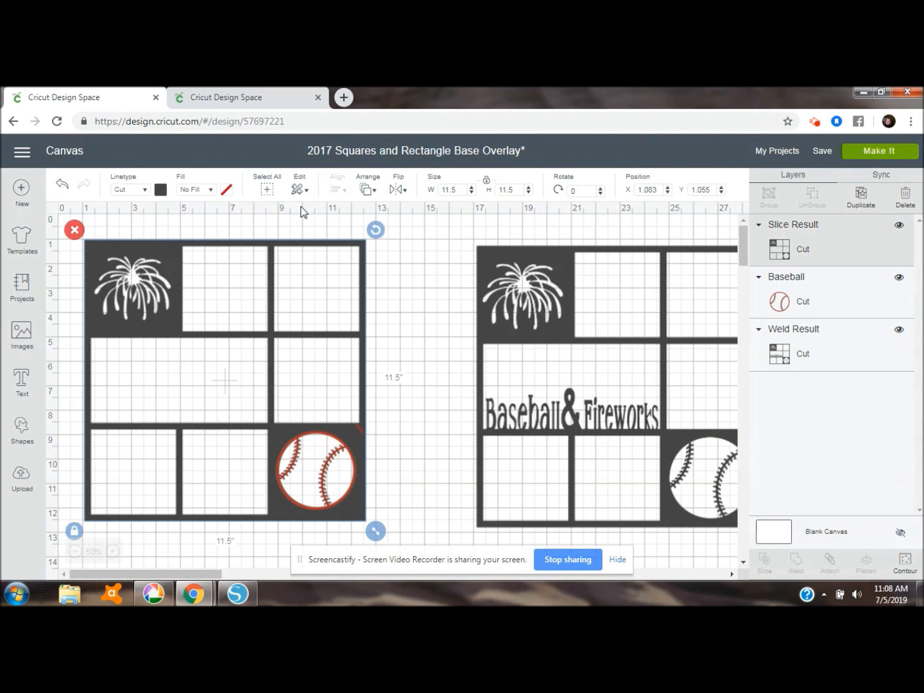
click(367, 189)
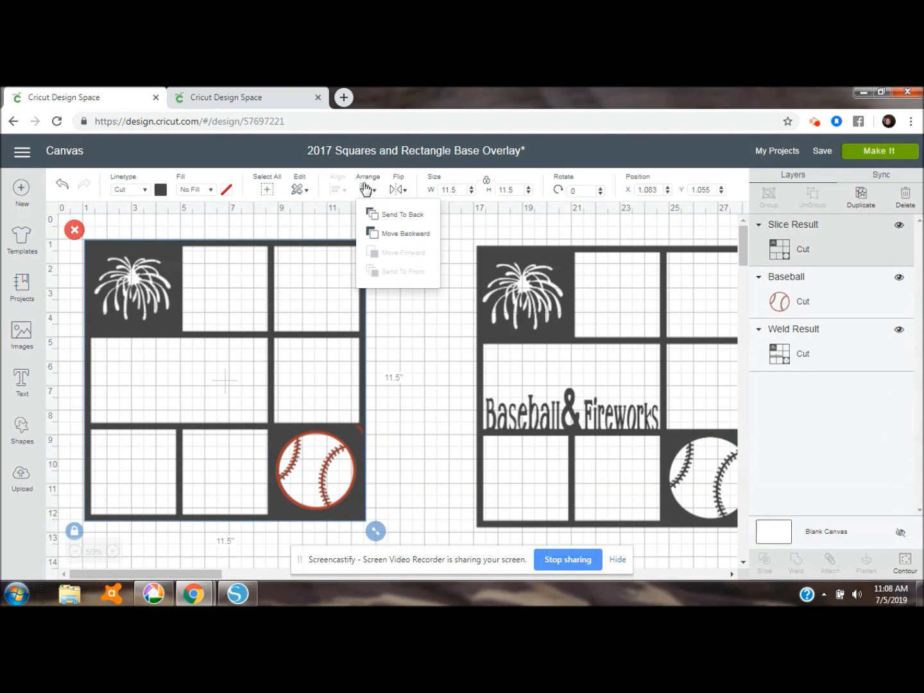
click(377, 215)
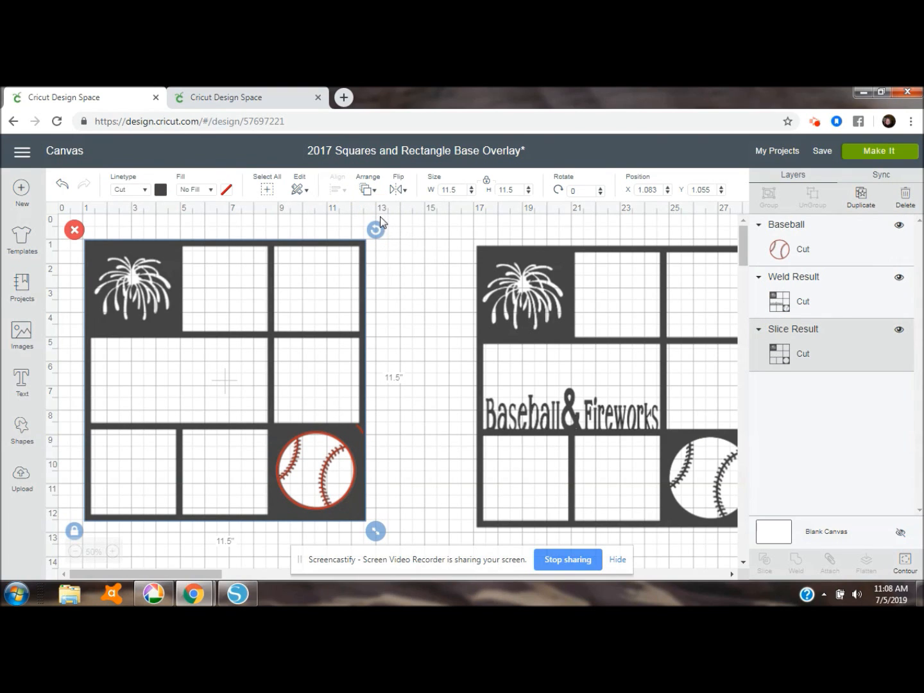
Enlarge the red baseball stitching to about 3.33 by 3.31 inches over the round cutout and weld it to the left overlay
click(328, 461)
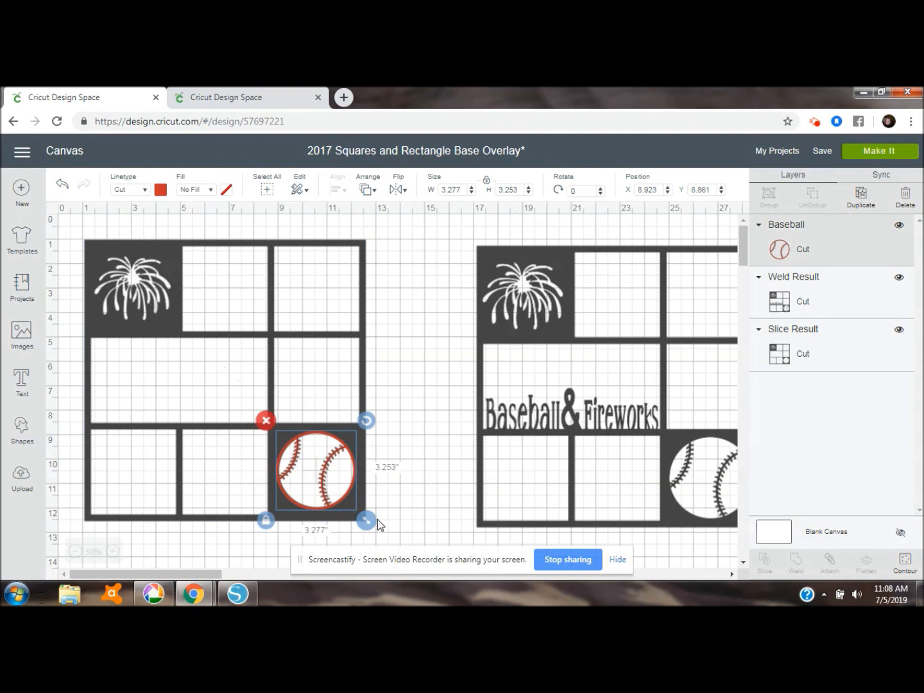
drag(366, 519, 368, 521)
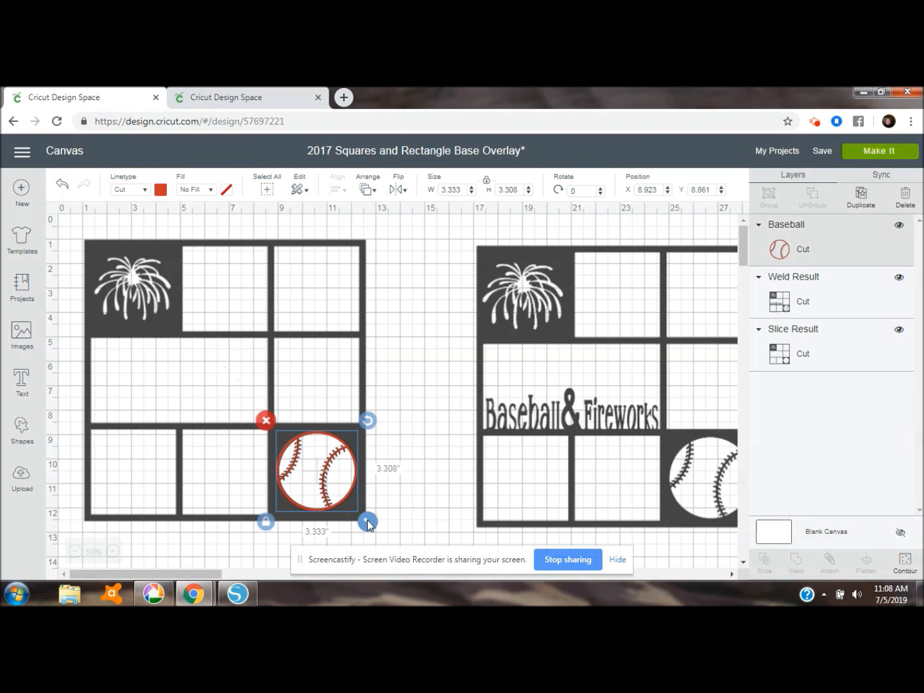
drag(347, 494, 346, 494)
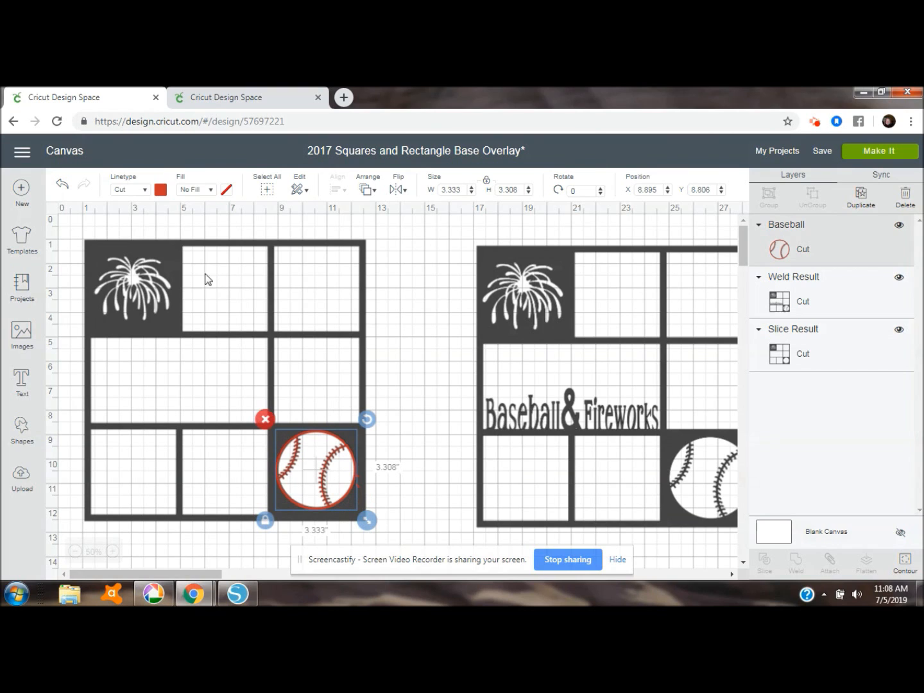
drag(76, 227, 378, 532)
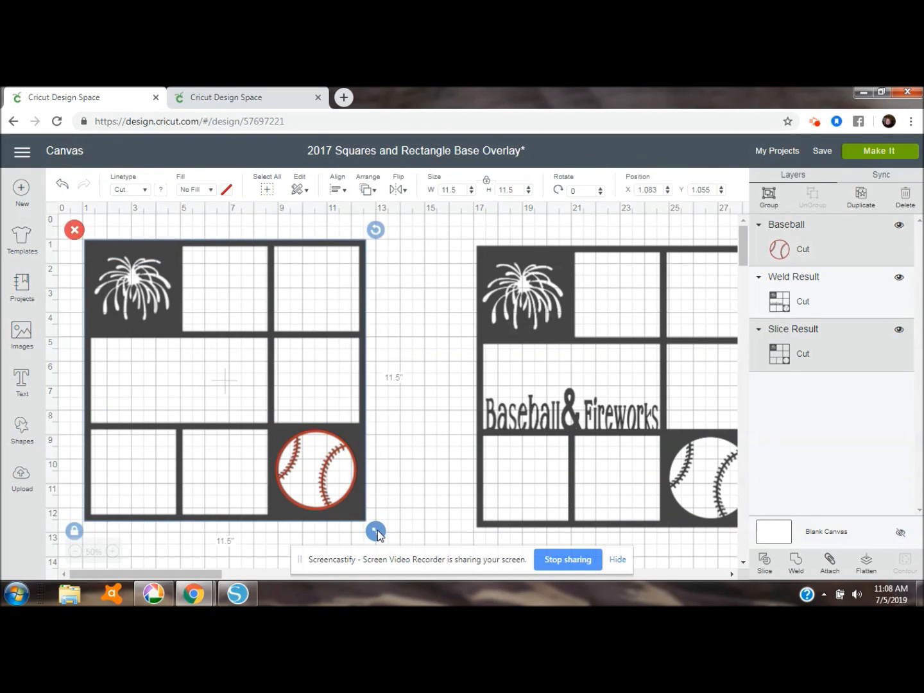
click(794, 562)
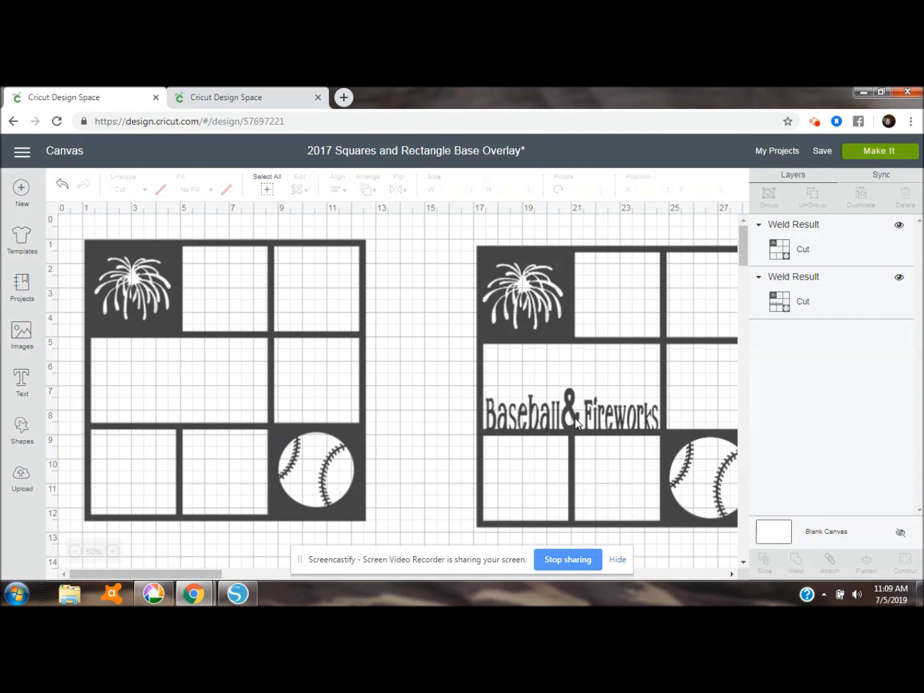
Start a new text object, filter the fonts to My Fonts, and choose A Child's Year
click(17, 384)
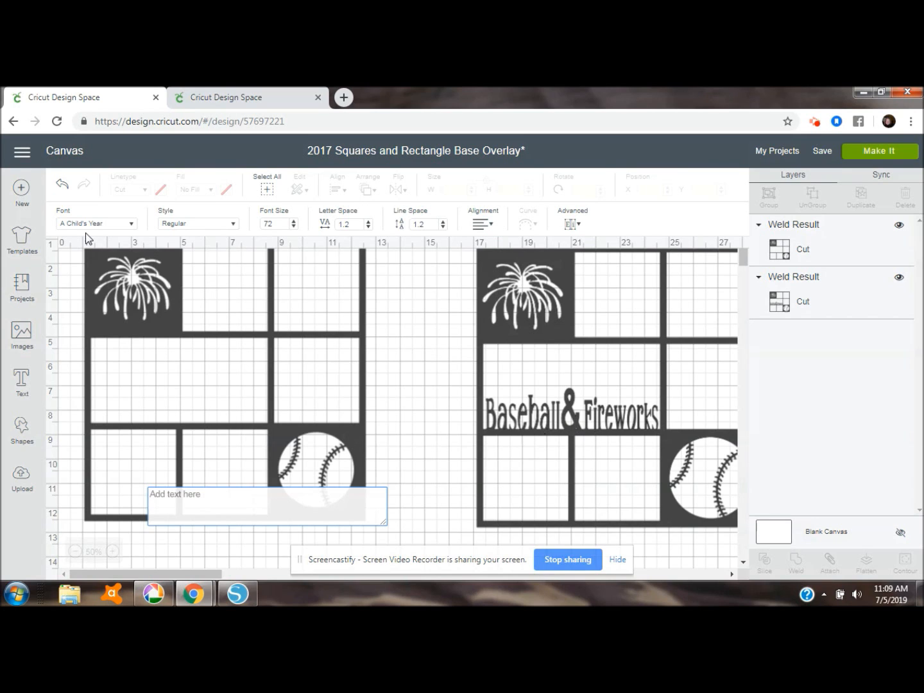
click(130, 226)
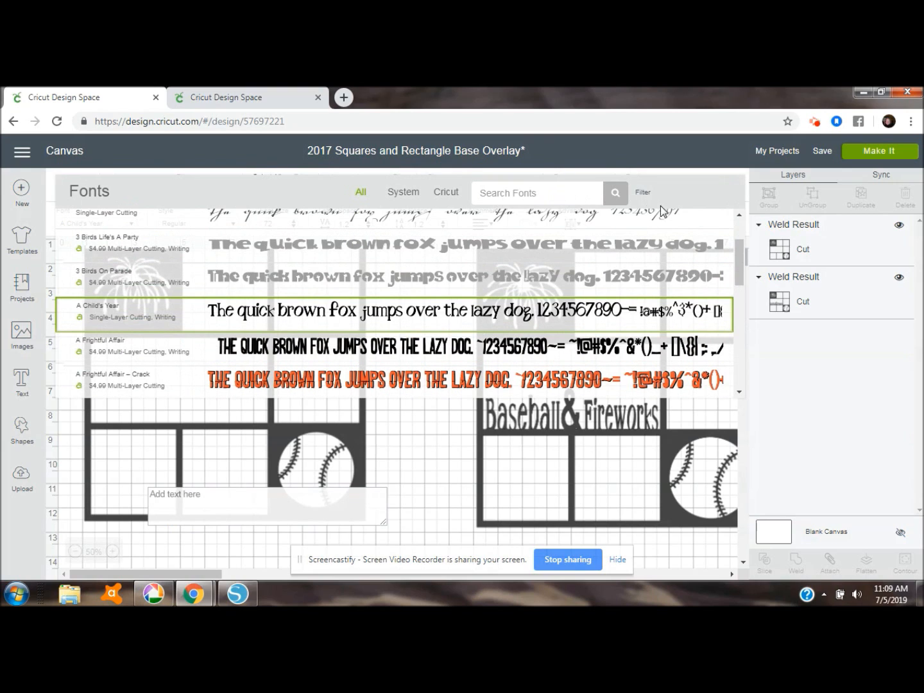
click(643, 193)
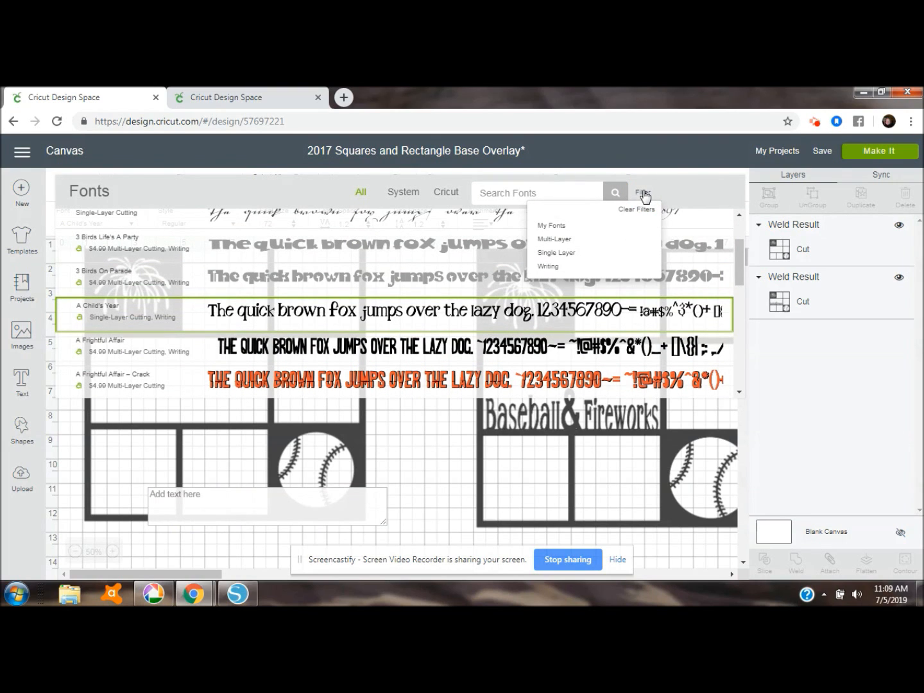
click(552, 227)
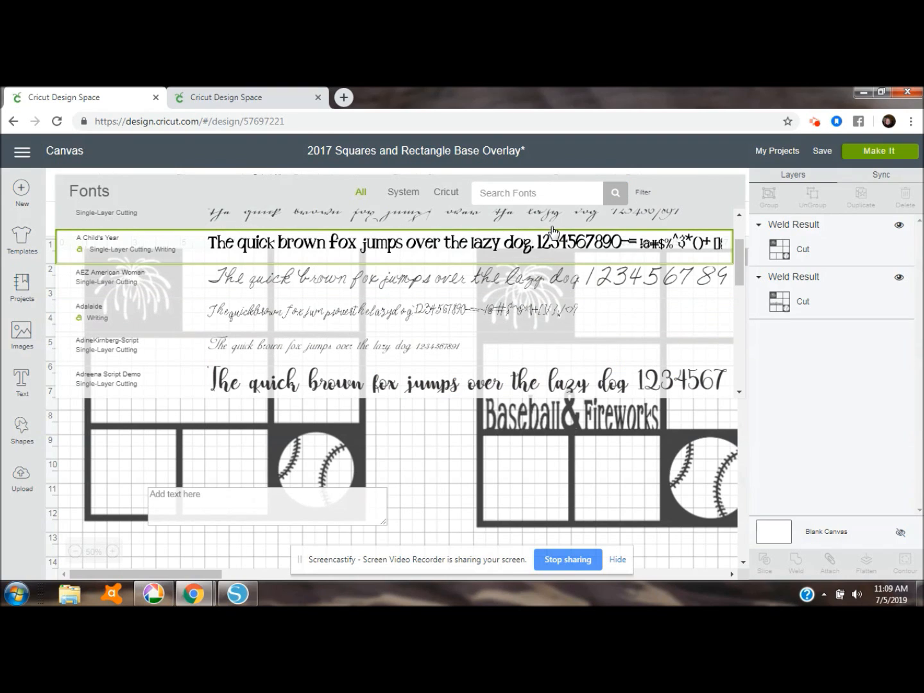
click(521, 244)
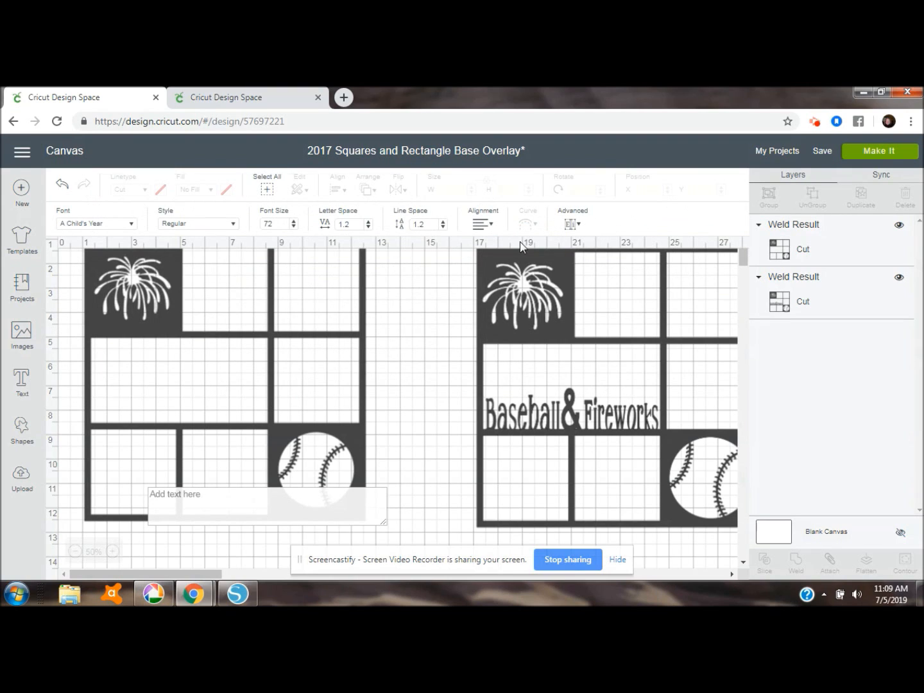
Enter "Baseball" as the text in the A Child's Year font
click(226, 494)
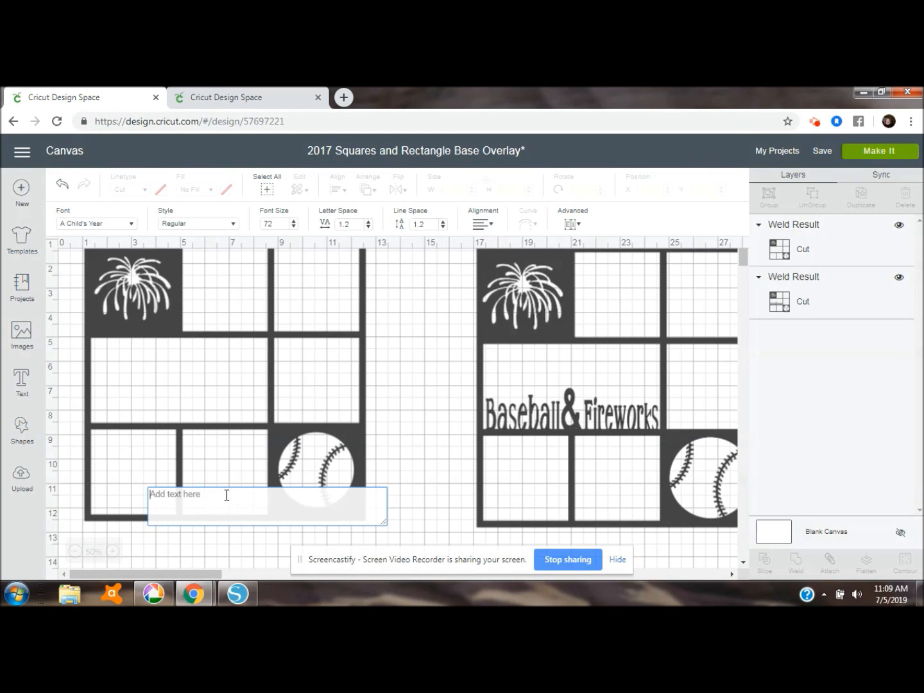
text(Base)
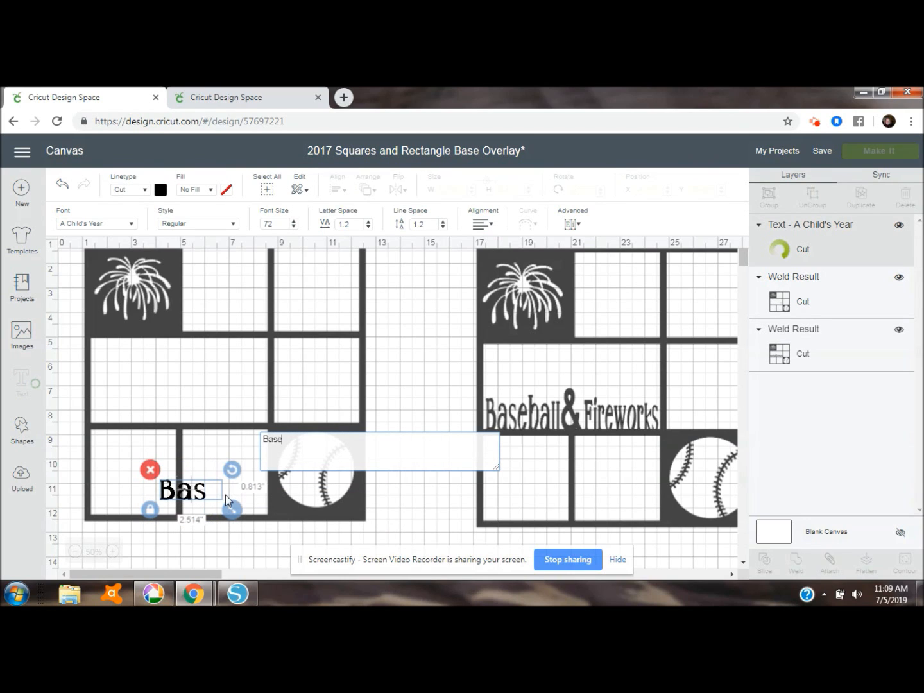
text(ball)
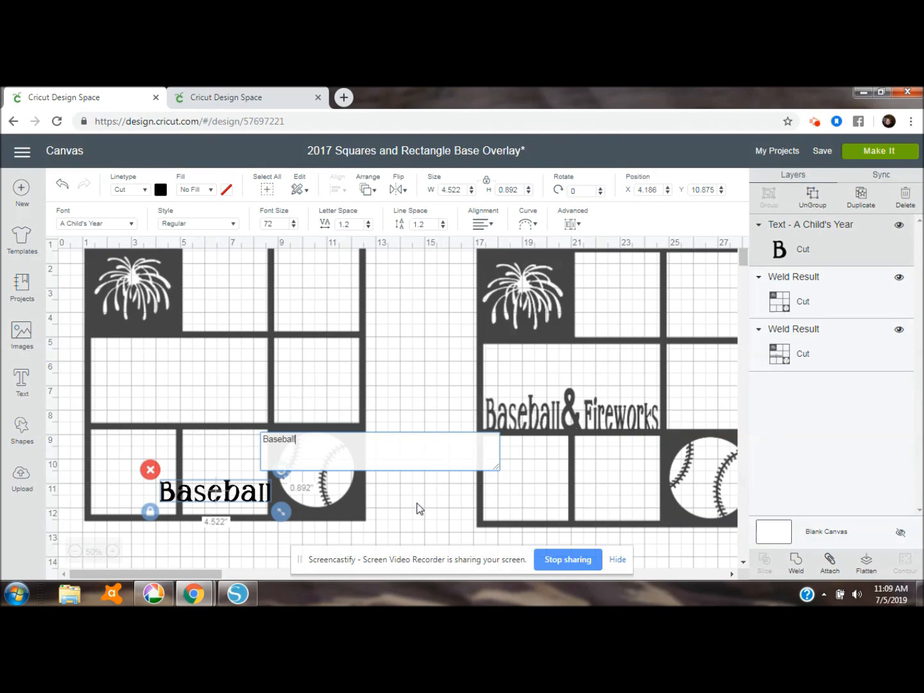
click(418, 508)
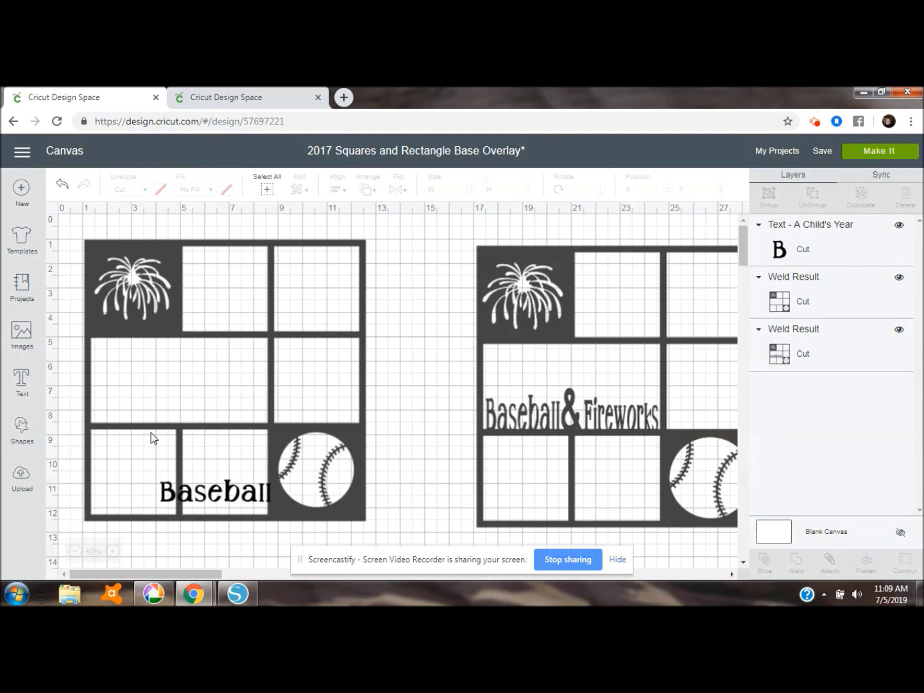
Add a separate text object reading "Fireworks" in the A Child's Year font
click(26, 383)
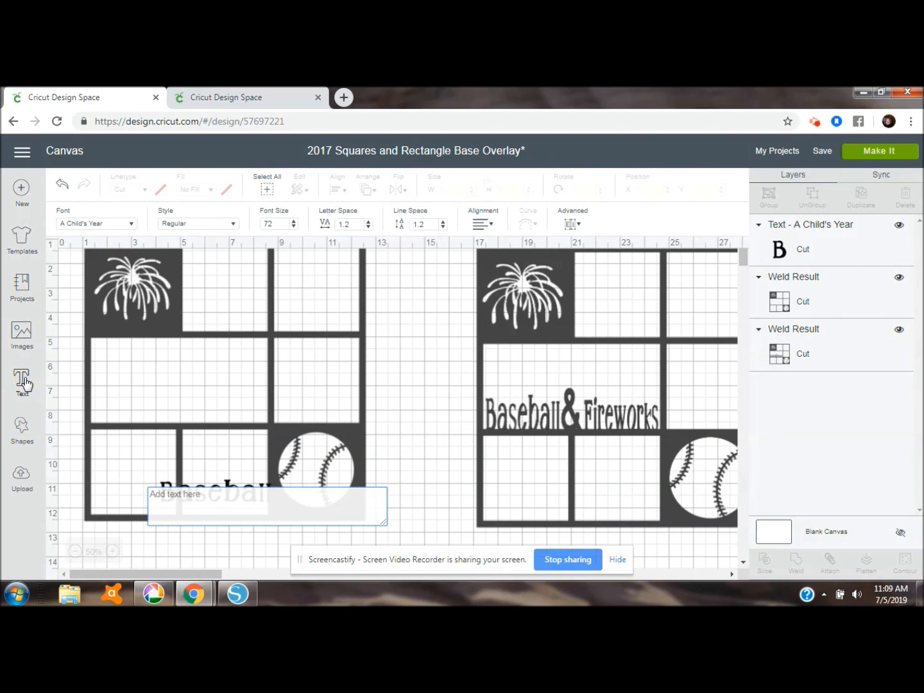
text(F)
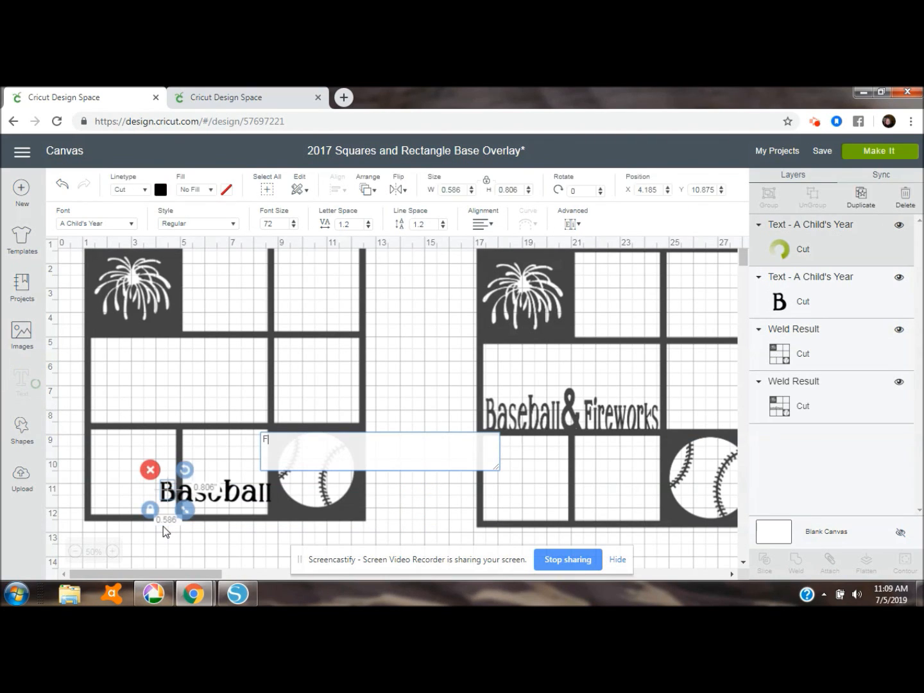
text(ire)
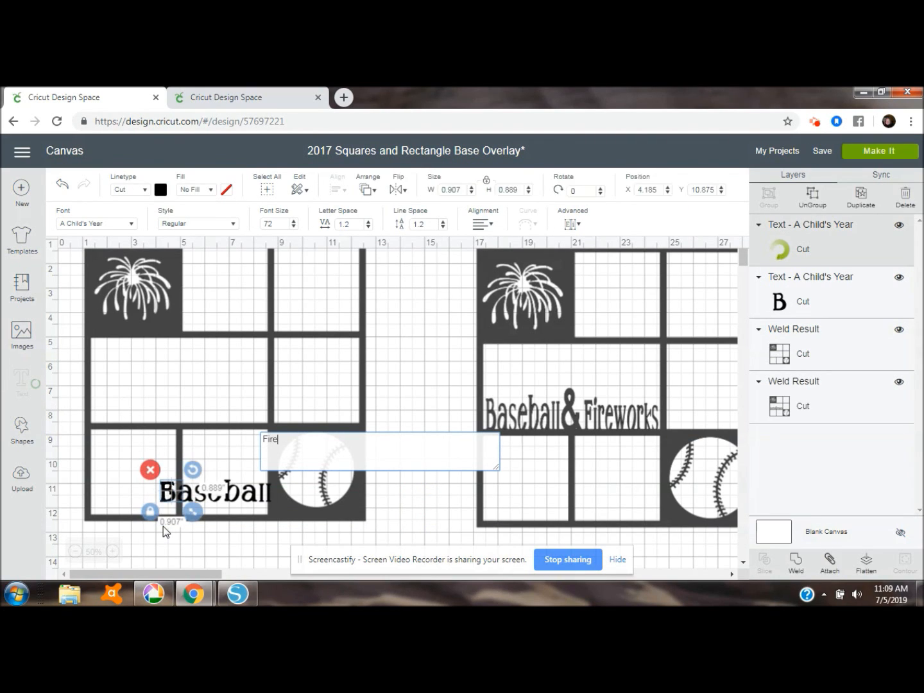
text(works)
key(Return)
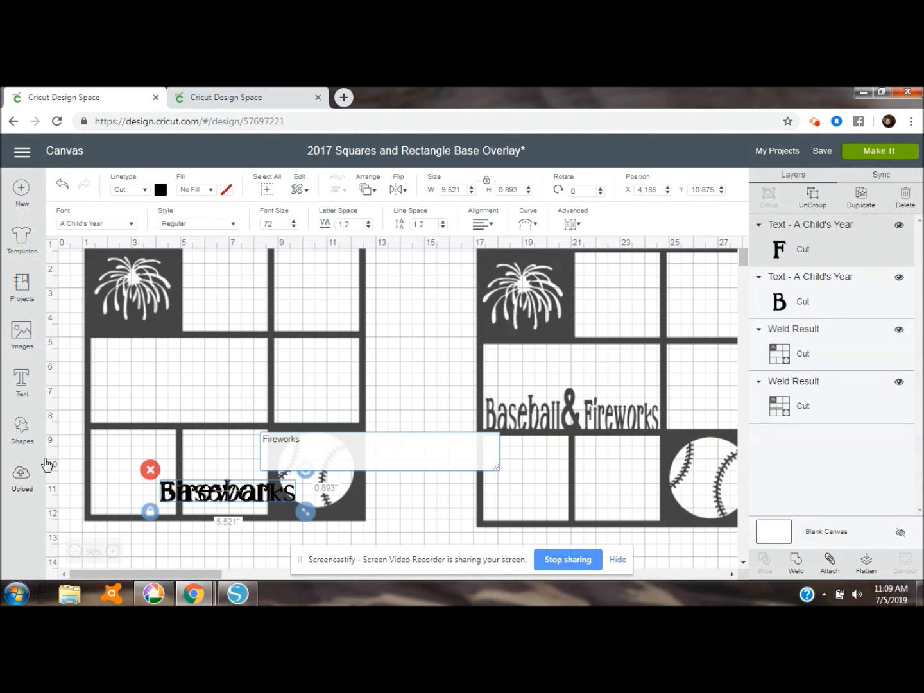
Start another text object, search the fonts for "cricut", and choose Cricut Sans
click(23, 383)
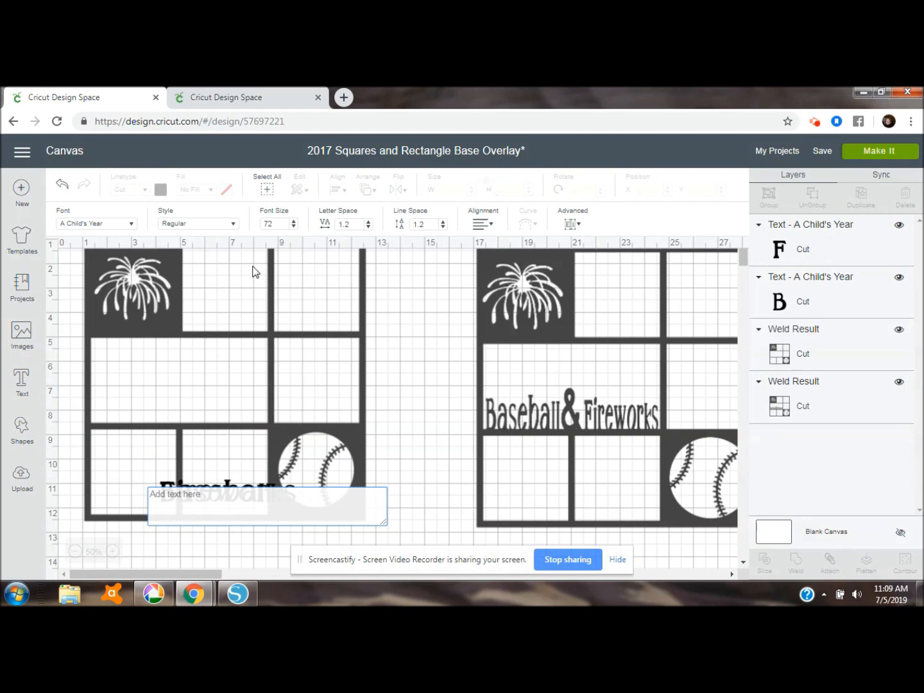
click(133, 225)
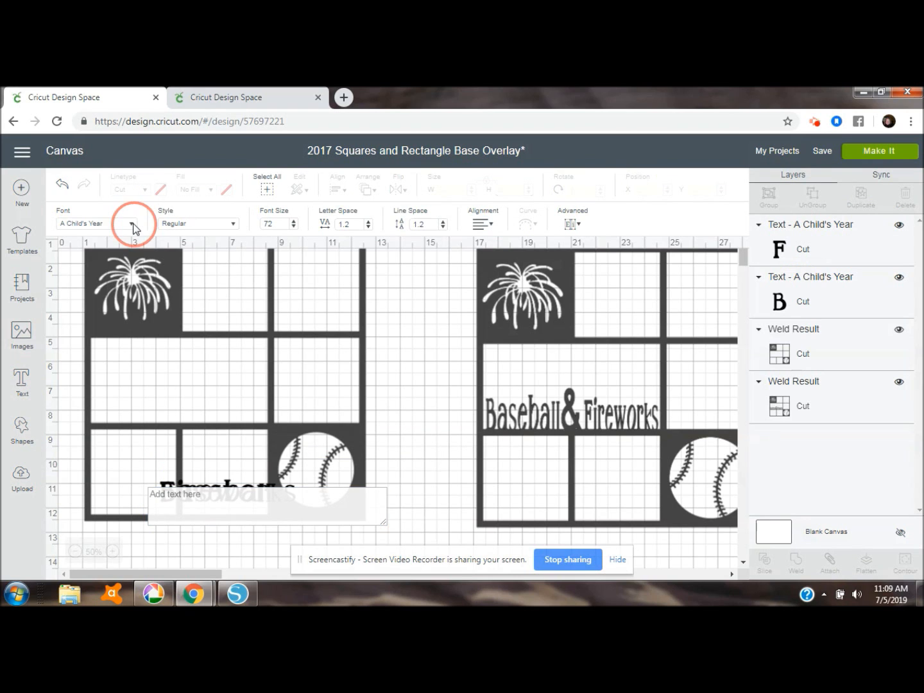
click(505, 190)
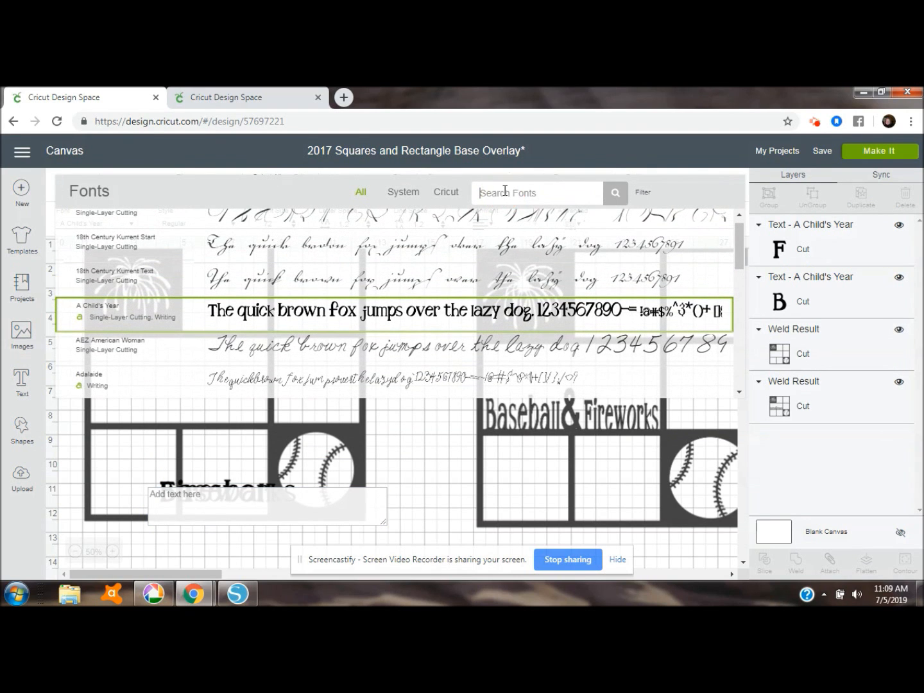
text(cricut)
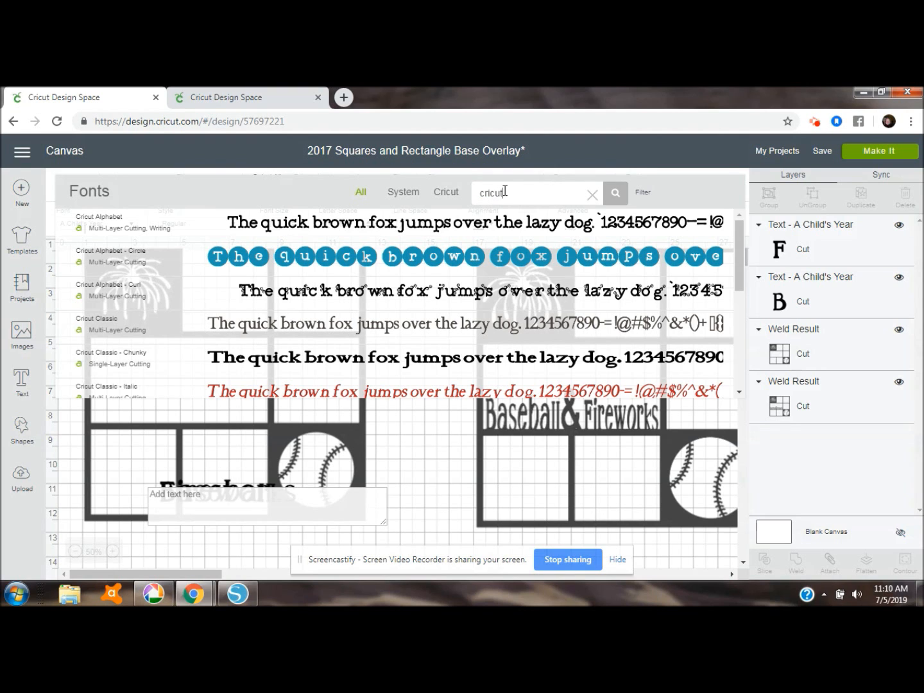
click(738, 235)
drag(738, 236, 738, 328)
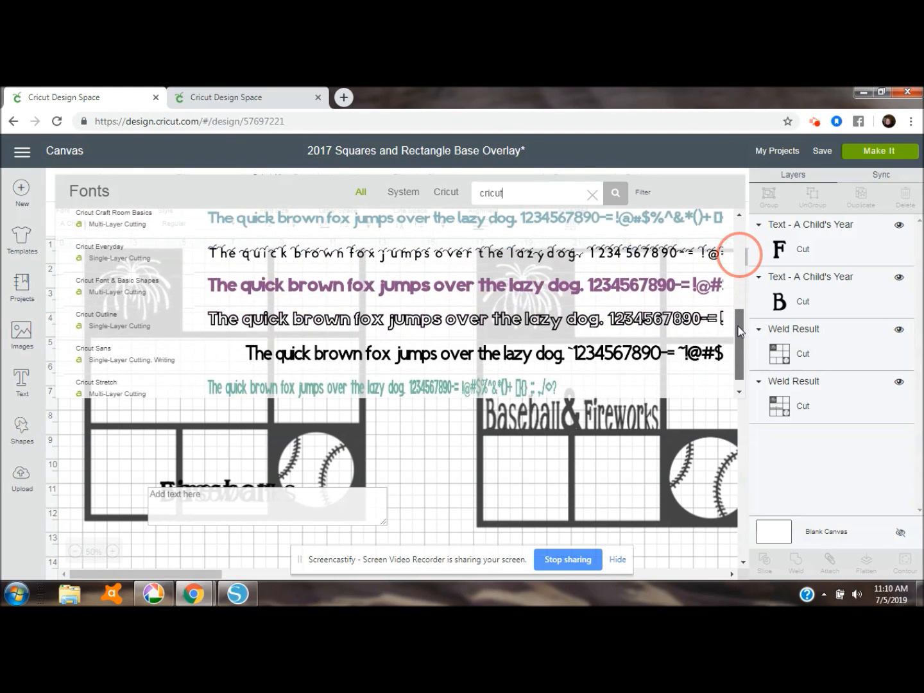
click(218, 364)
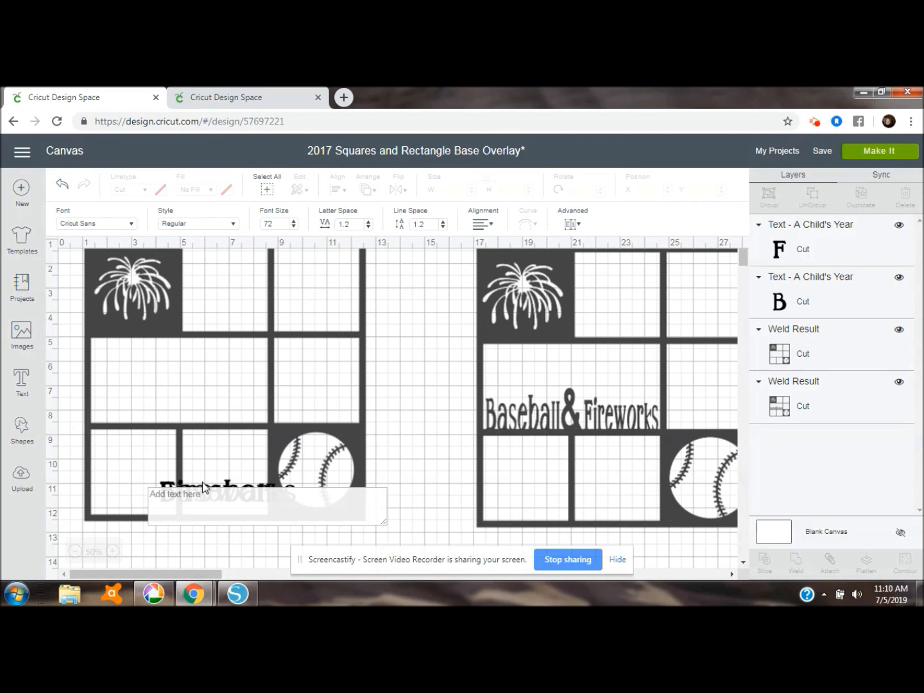
Enter "&" as the text and move it into the wide middle rectangle of the left overlay
click(204, 499)
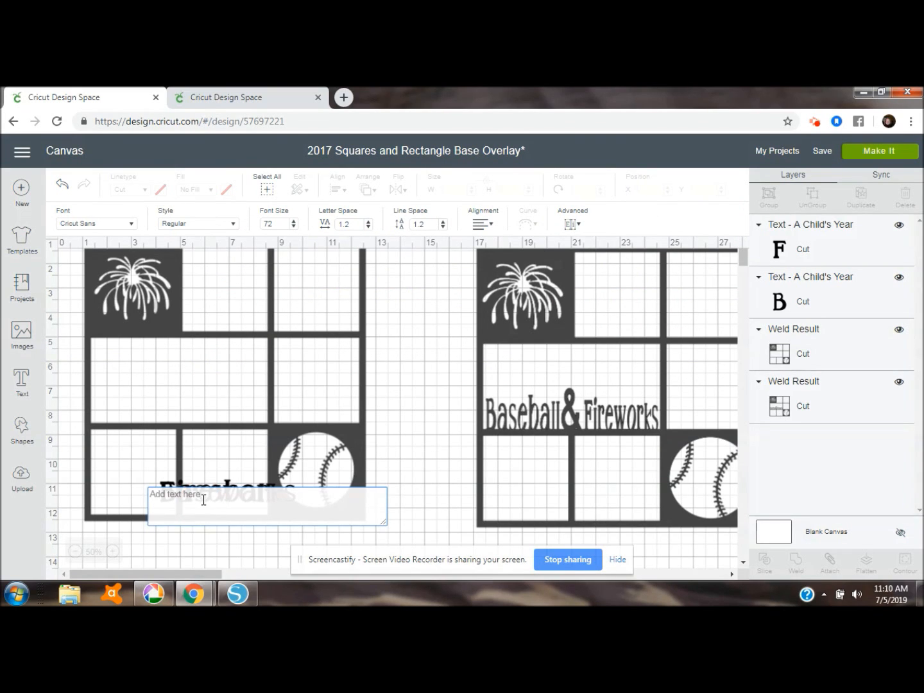
text(&)
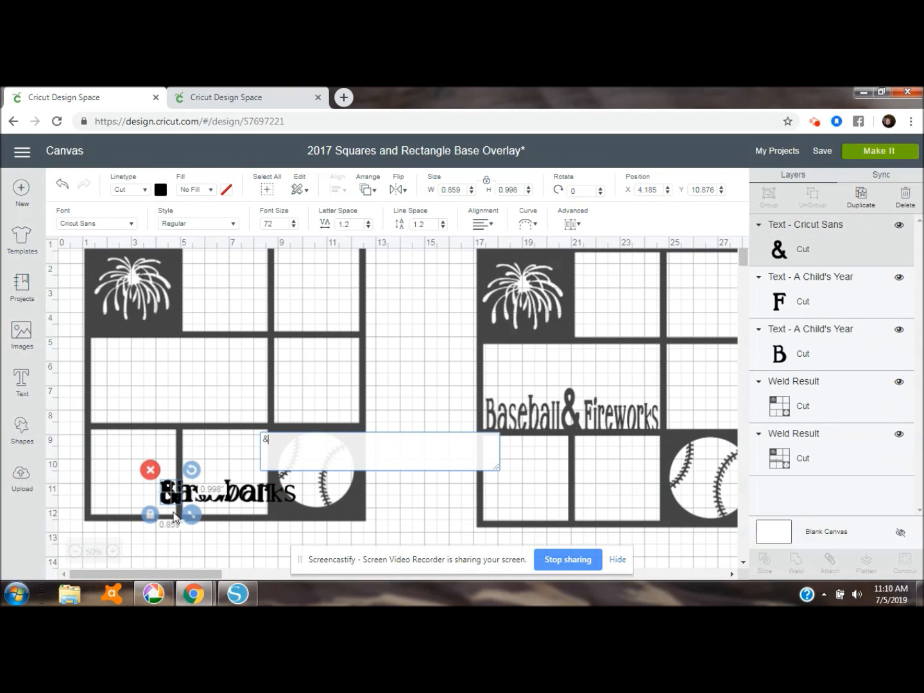
drag(168, 497, 176, 391)
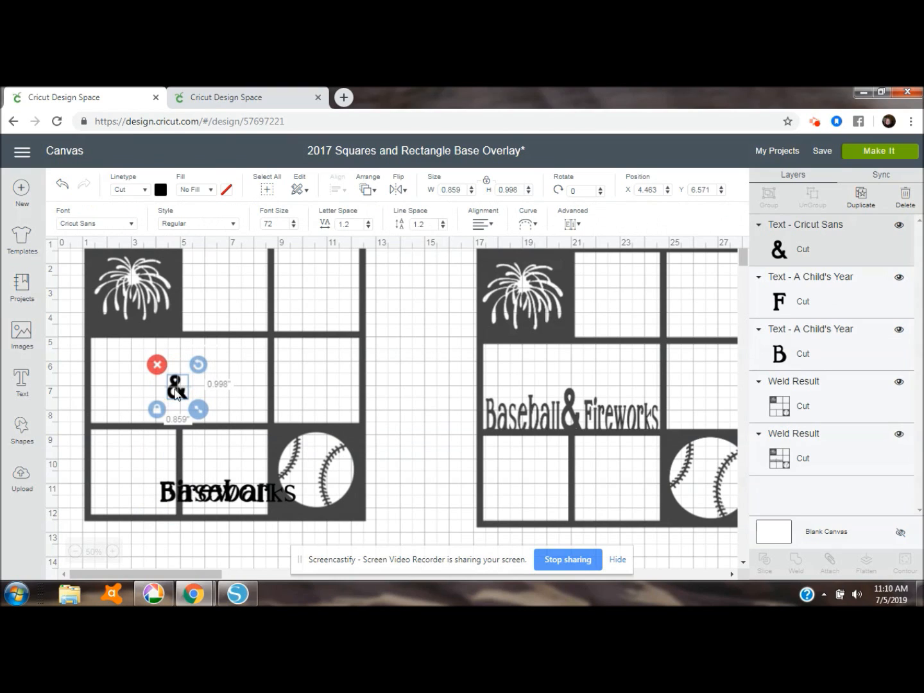
click(157, 409)
drag(196, 423, 176, 386)
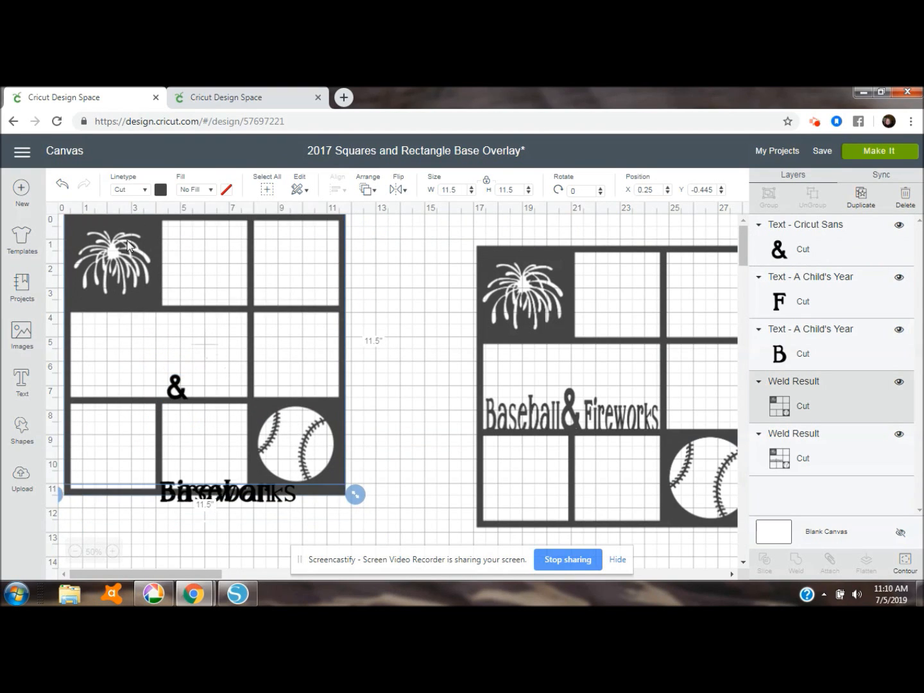
click(63, 187)
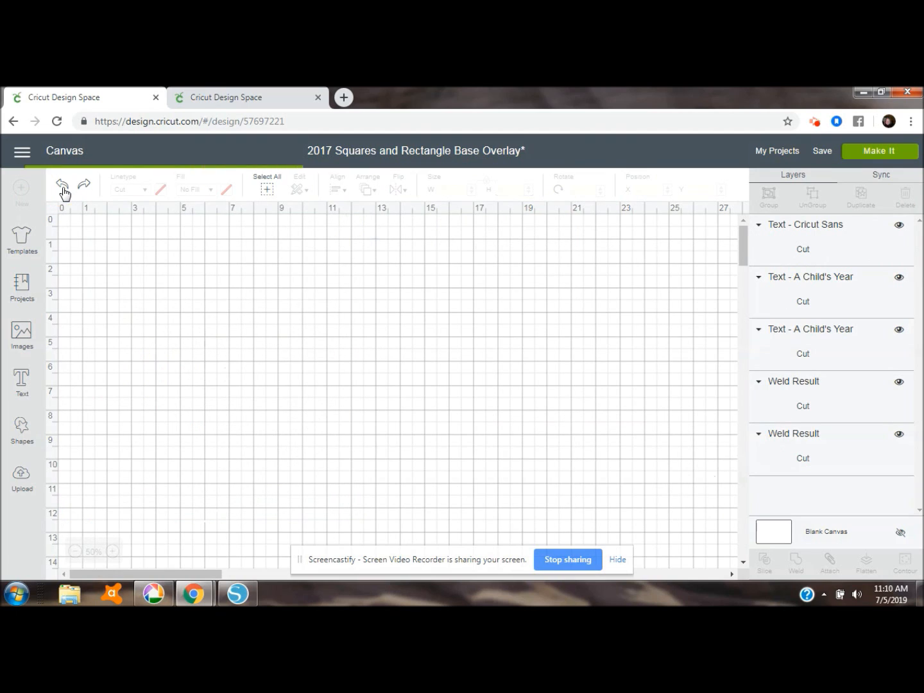
Unlock the ampersand's proportions, stretch it to about 0.831 by 1.971 inches, and set its base on the bar below the wide rectangle
click(177, 389)
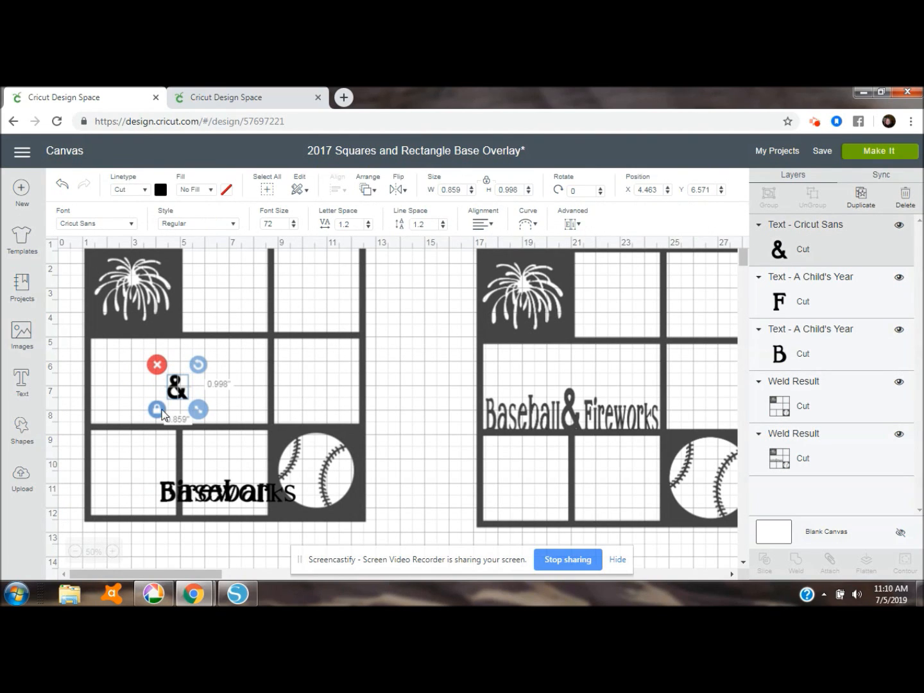
click(158, 409)
drag(198, 409, 199, 436)
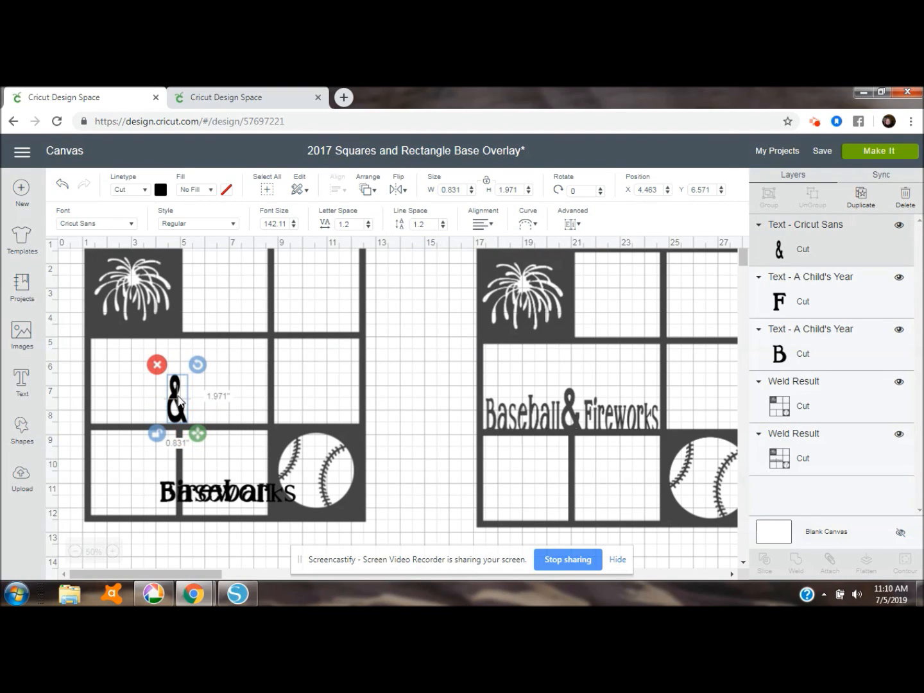
drag(176, 393, 179, 399)
Resize "Fireworks" to 3 inches wide by 1.41 inches high with unlocked proportions and place it after the ampersand, touching the bar
click(236, 493)
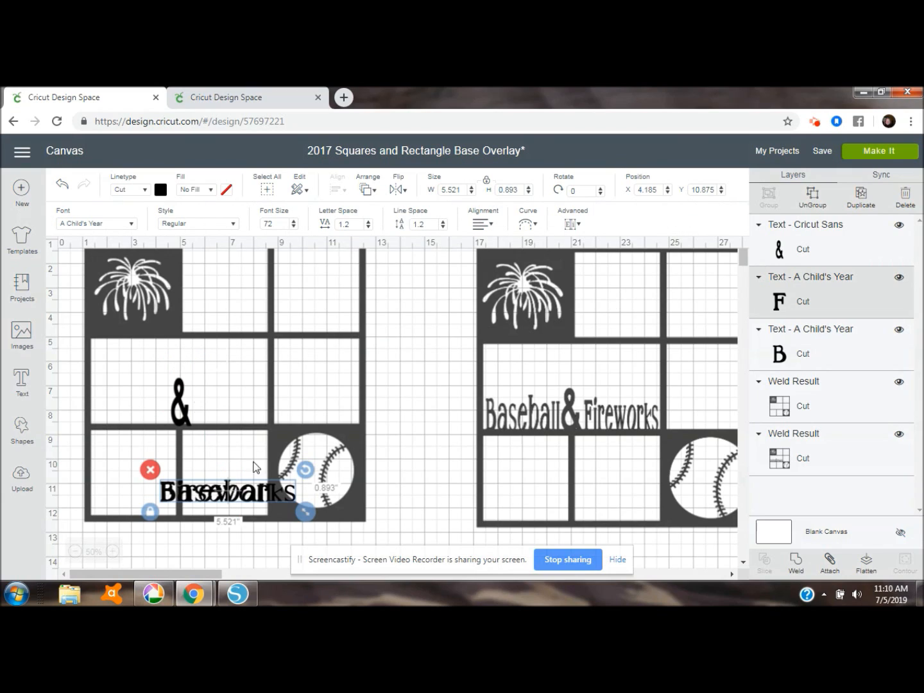
click(466, 187)
text(3)
key(Tab)
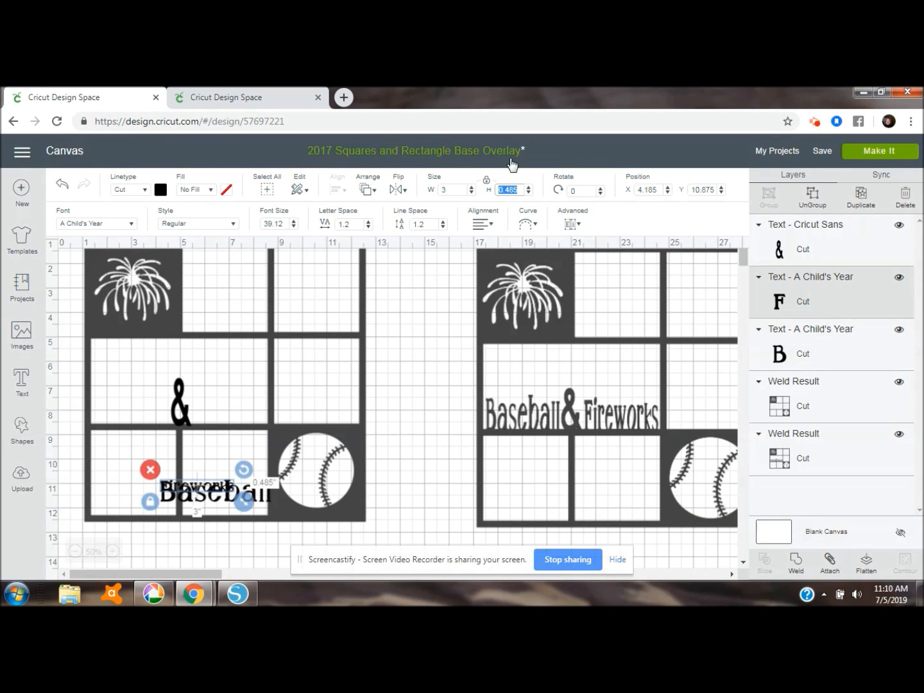
click(487, 180)
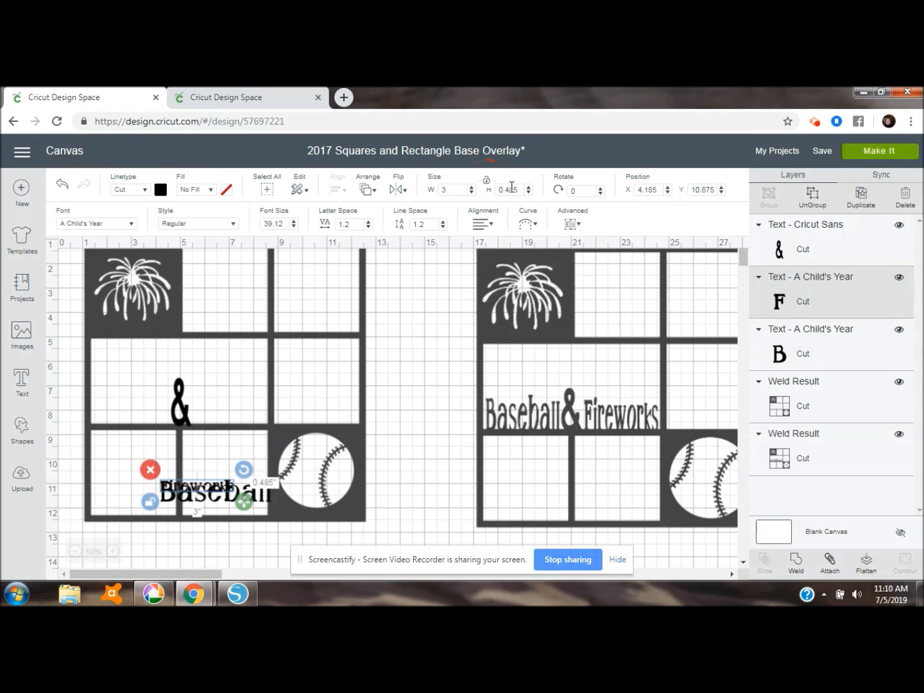
click(520, 191)
click(520, 191)
text(1.41)
key(Return)
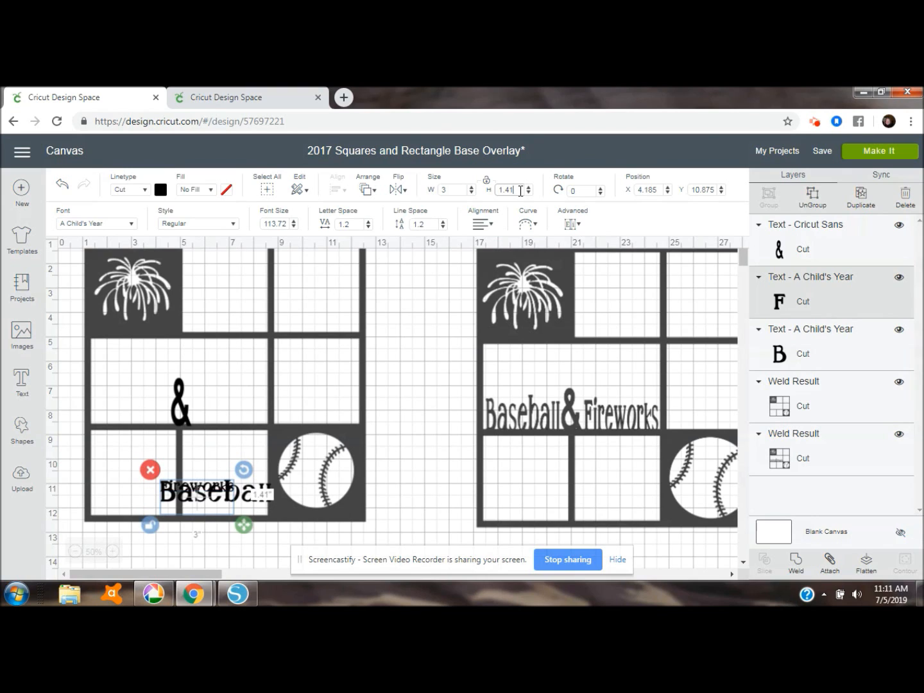
drag(202, 510, 231, 418)
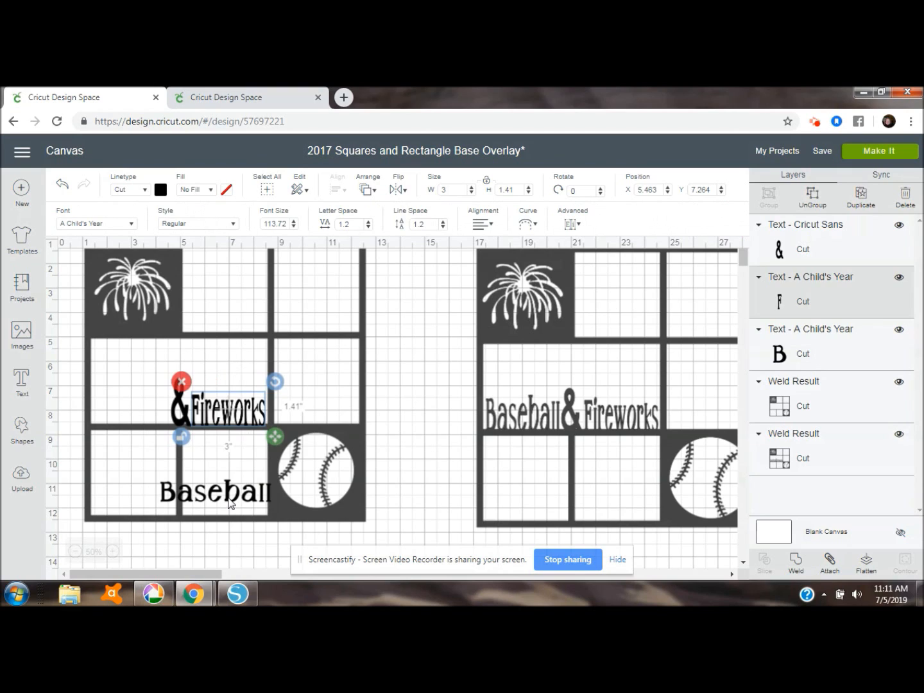
Resize "Baseball" to 3 inches wide by 1.41 inches high with unlocked proportions and place it before the ampersand on the bar
click(230, 503)
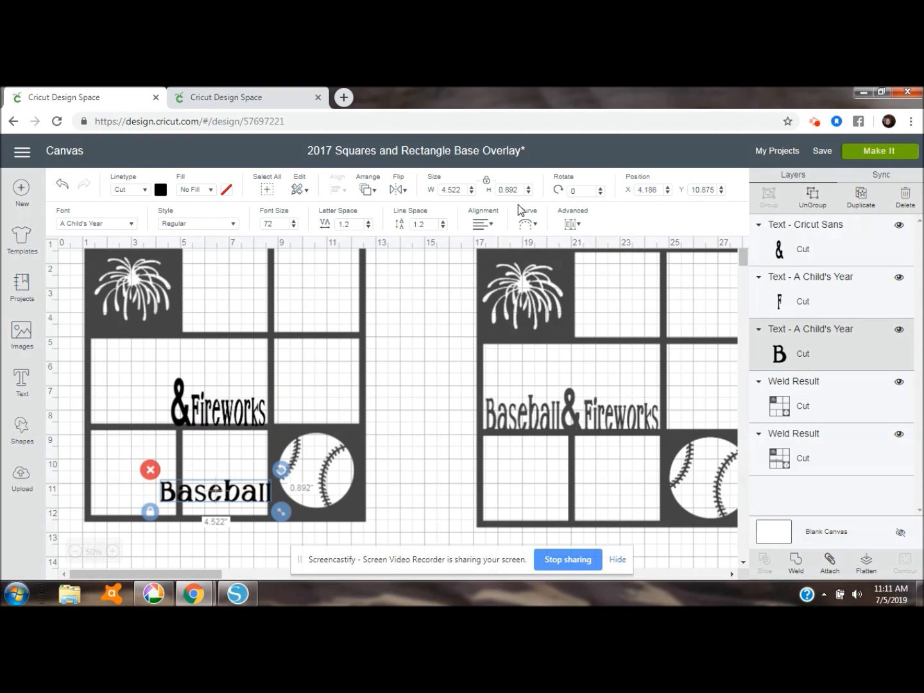
click(488, 182)
double_click(454, 189)
text(3)
key(Tab)
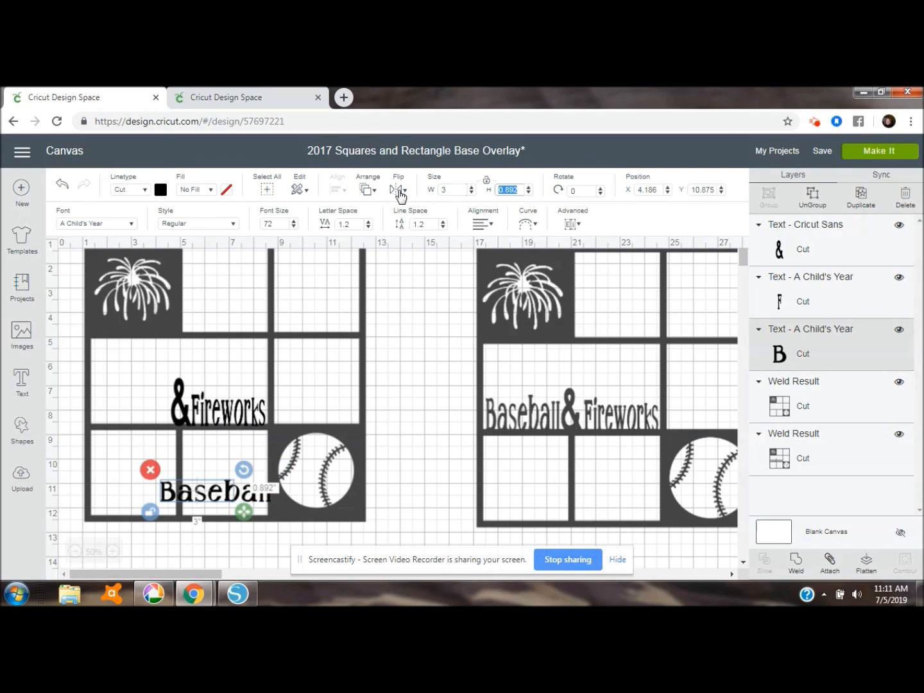
text(1.41)
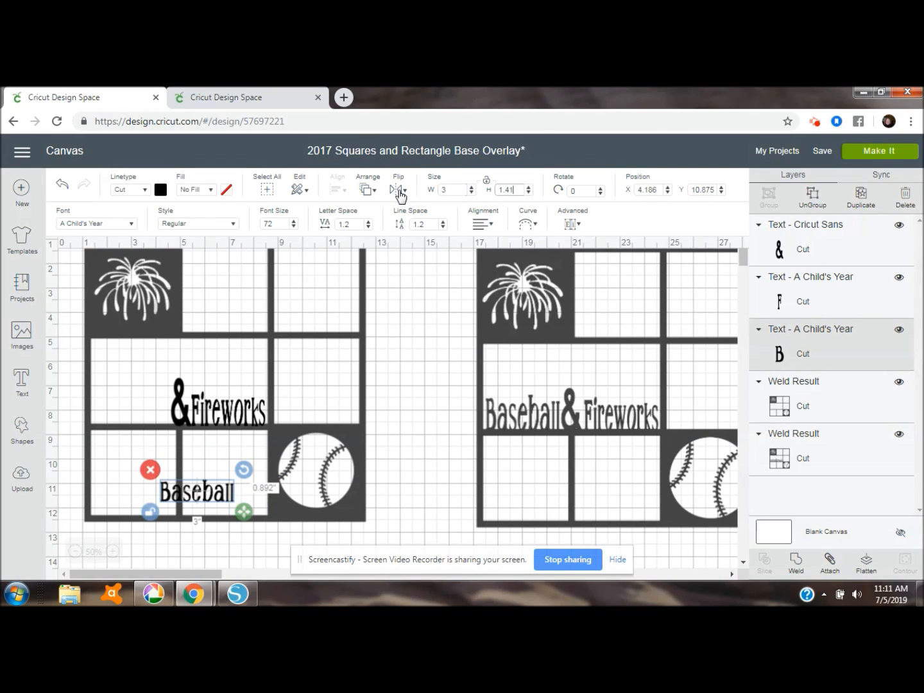
key(Return)
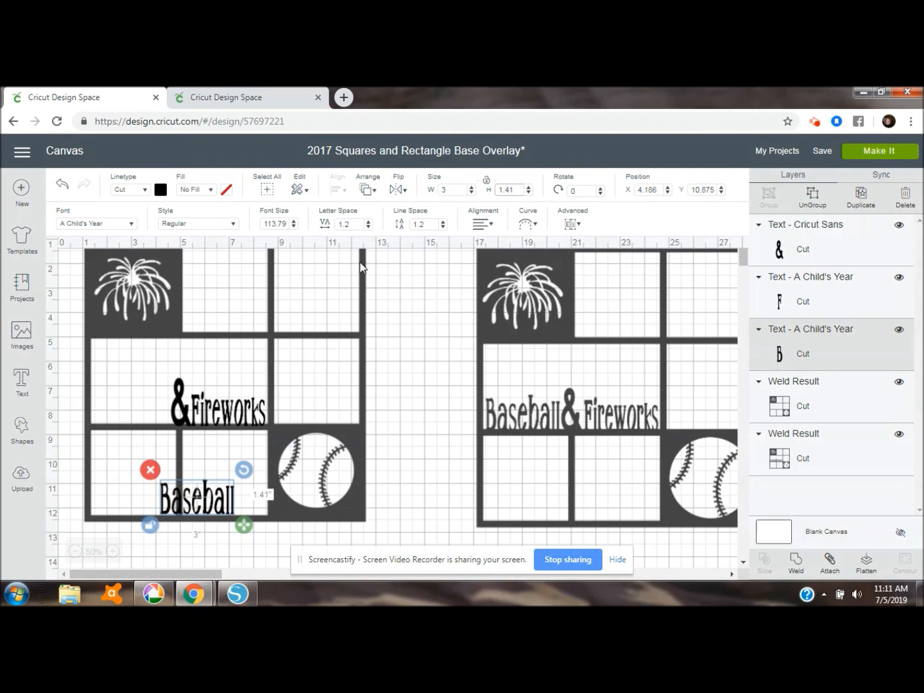
drag(234, 497, 166, 411)
click(401, 369)
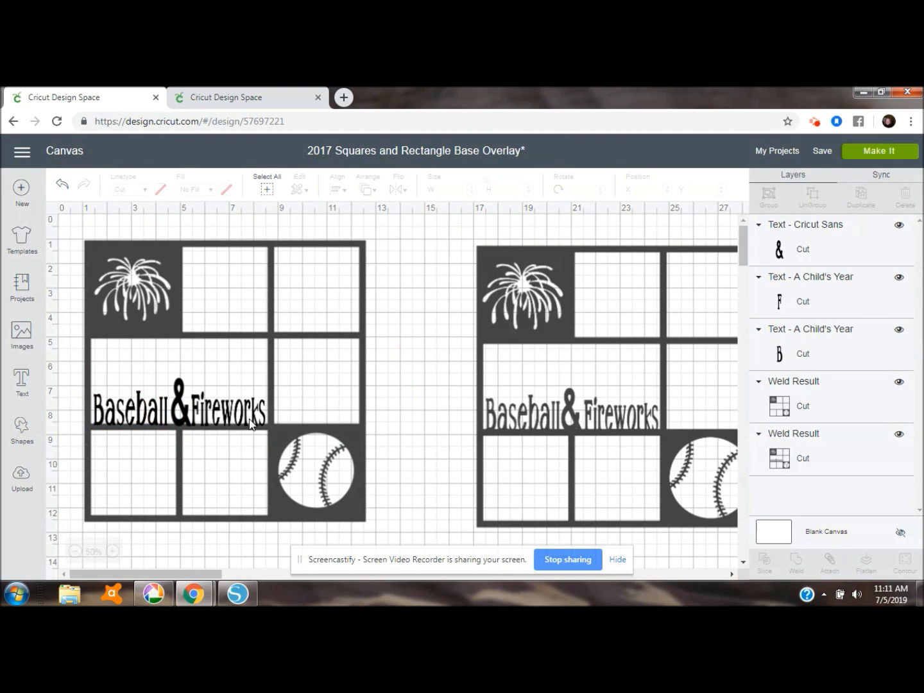
Nudge the ampersand slightly toward "Baseball" to even out the spacing between the two title words
click(184, 424)
drag(184, 425, 182, 425)
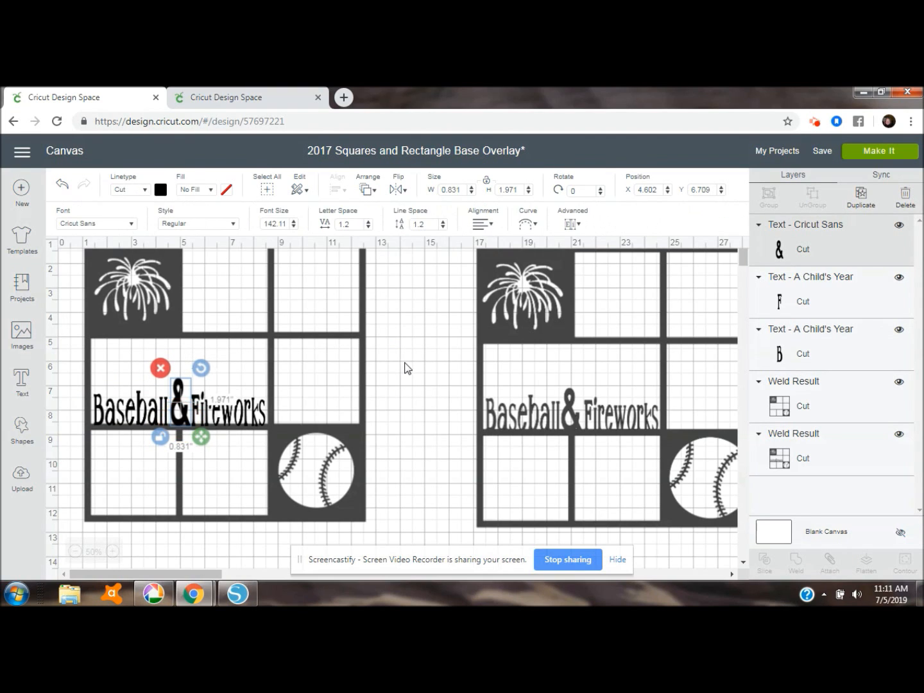
click(404, 367)
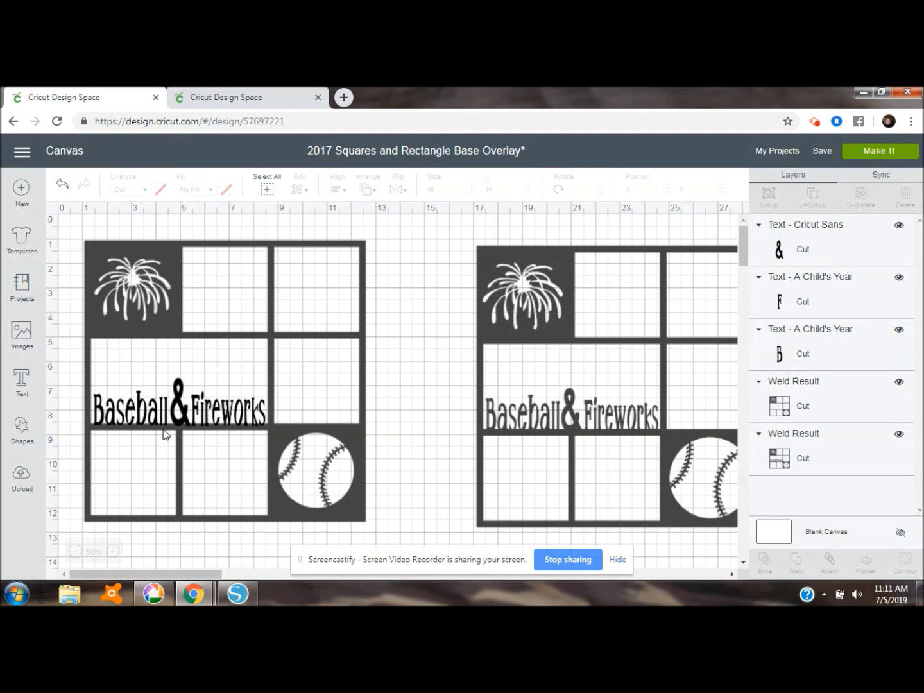
click(180, 429)
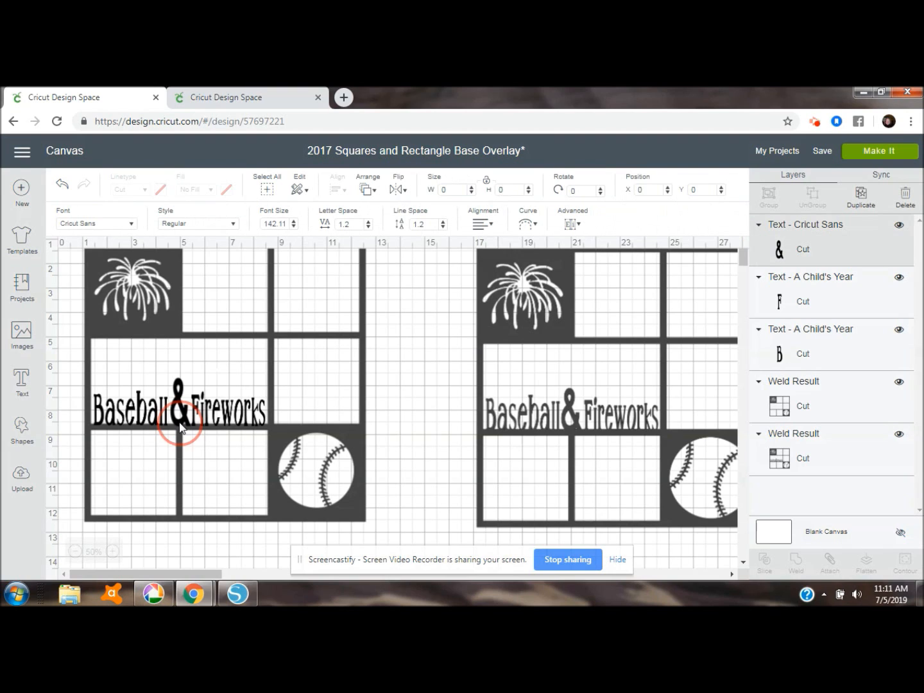
drag(181, 427, 180, 427)
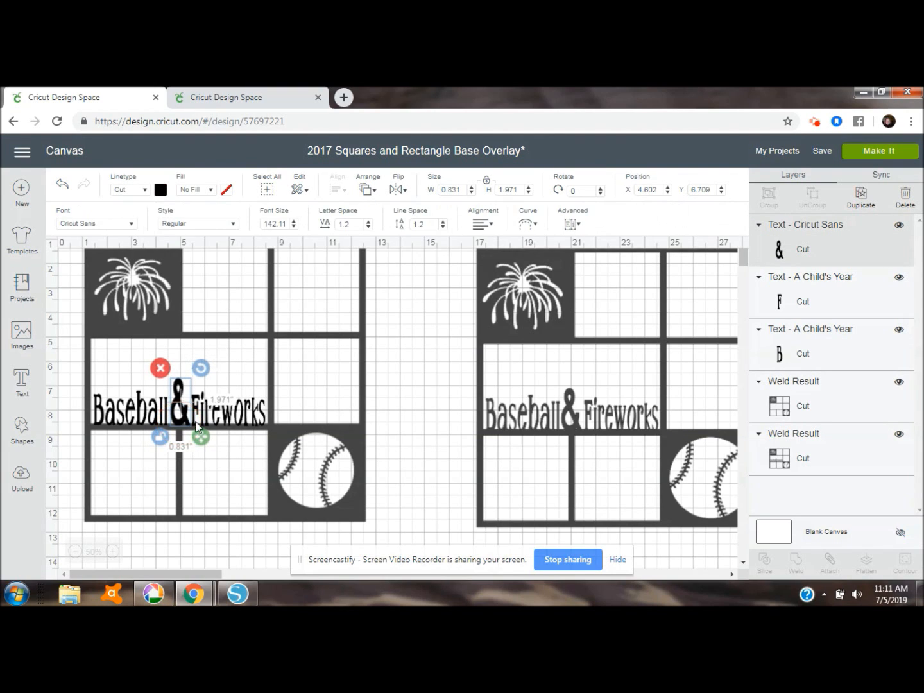
Weld the "Baseball", "&" and "Fireworks" texts to the left overlay
click(422, 374)
drag(72, 230, 385, 534)
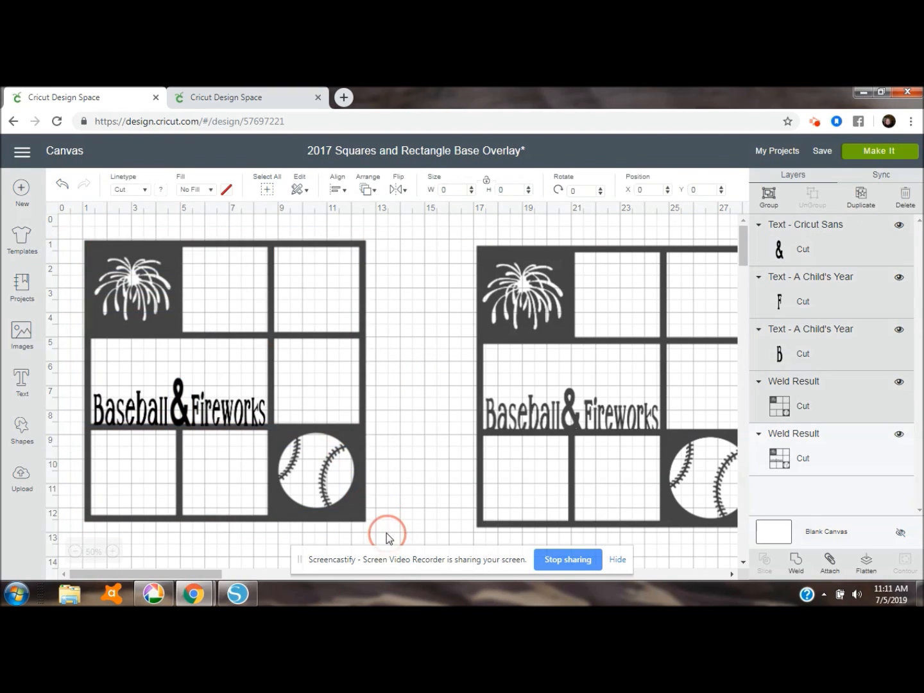
click(795, 561)
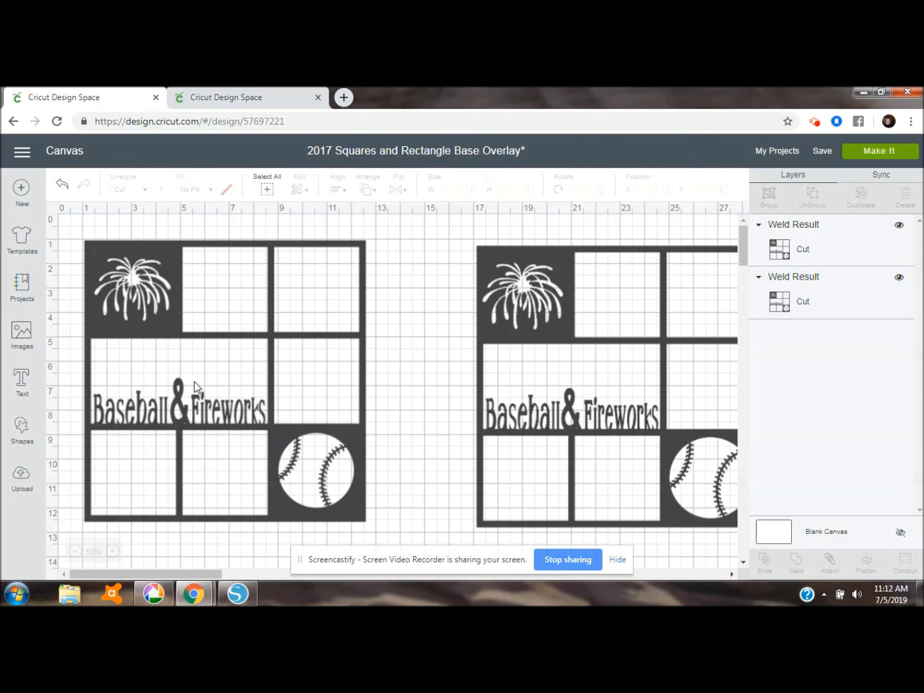
Change the material color of the welded left overlay to black
click(170, 265)
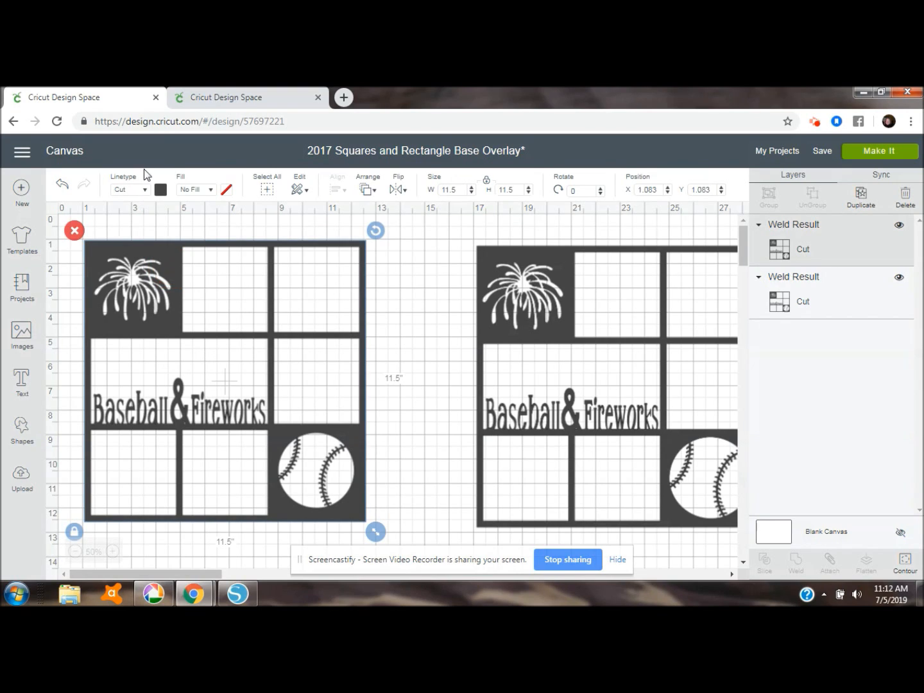
click(160, 190)
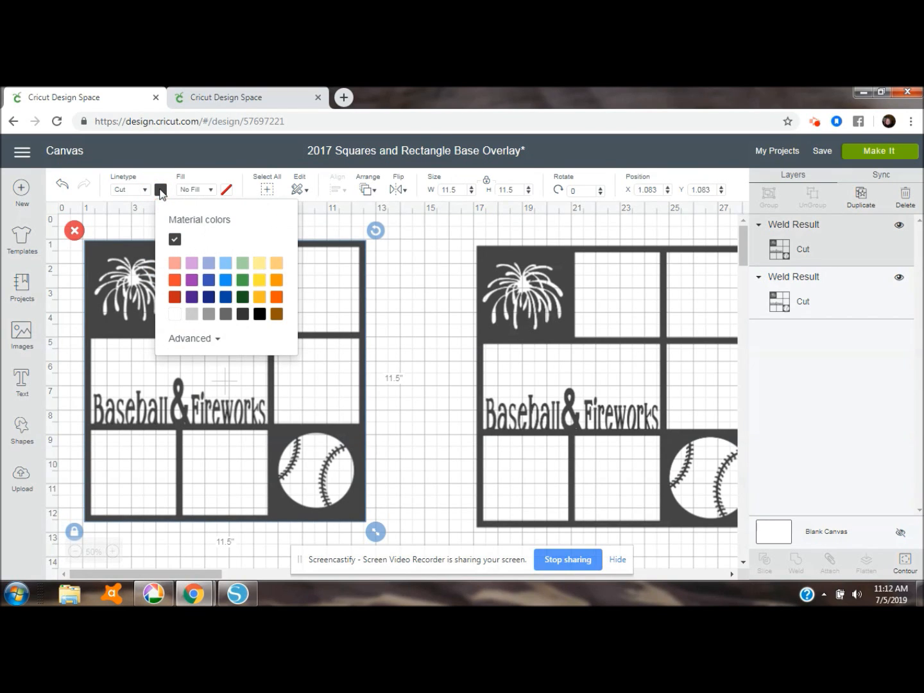
click(259, 314)
click(399, 320)
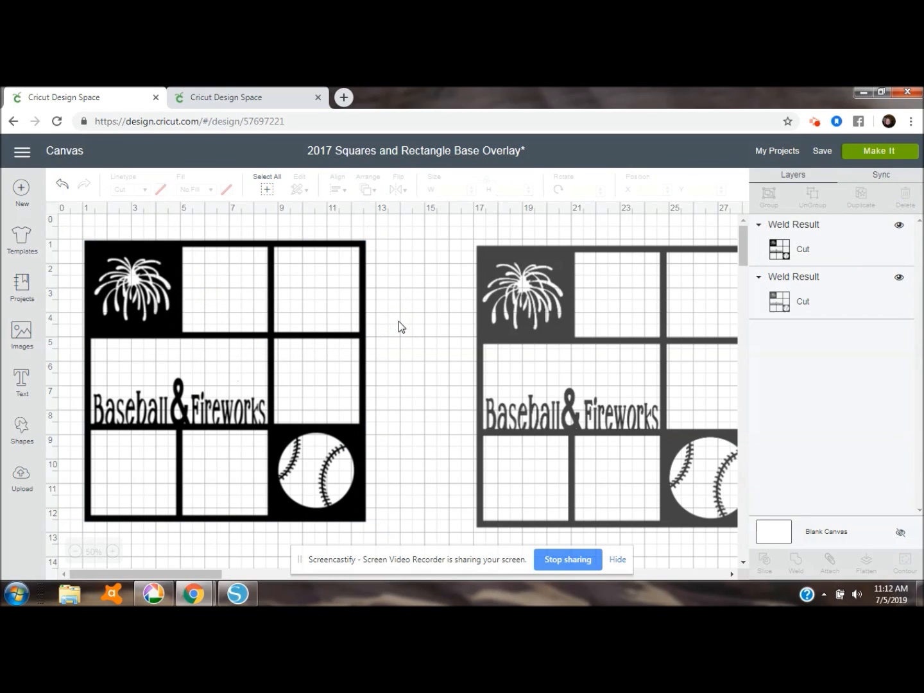